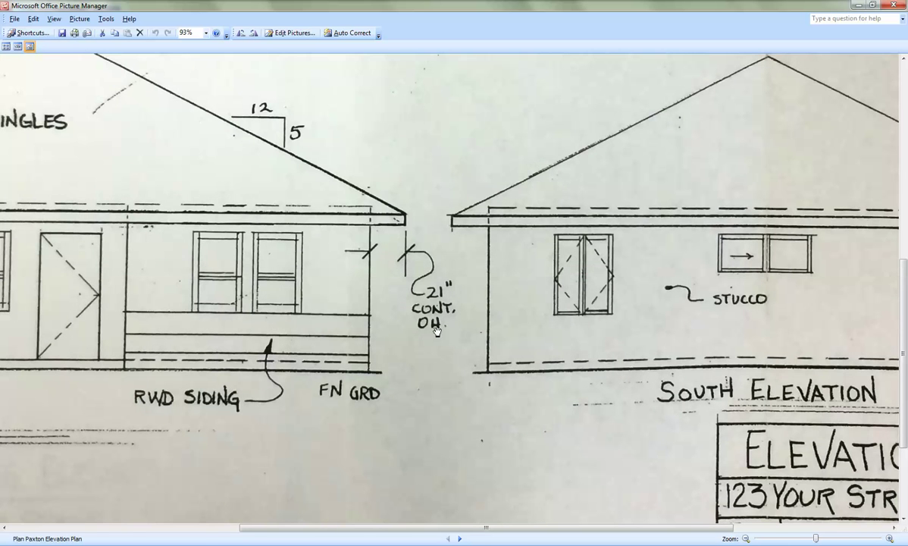
Examine the roof slope and overhang on the elevation plan, and the roofed house model in SketchUp
scroll(408, 273, "down", 5, "ctrl")
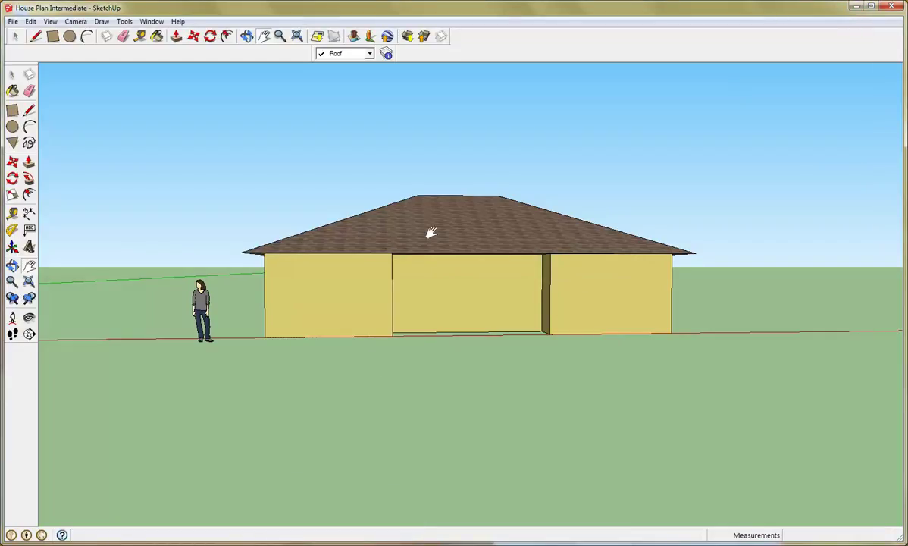
middle_click_drag(372, 201, 504, 325)
middle_click_drag(429, 281, 518, 268)
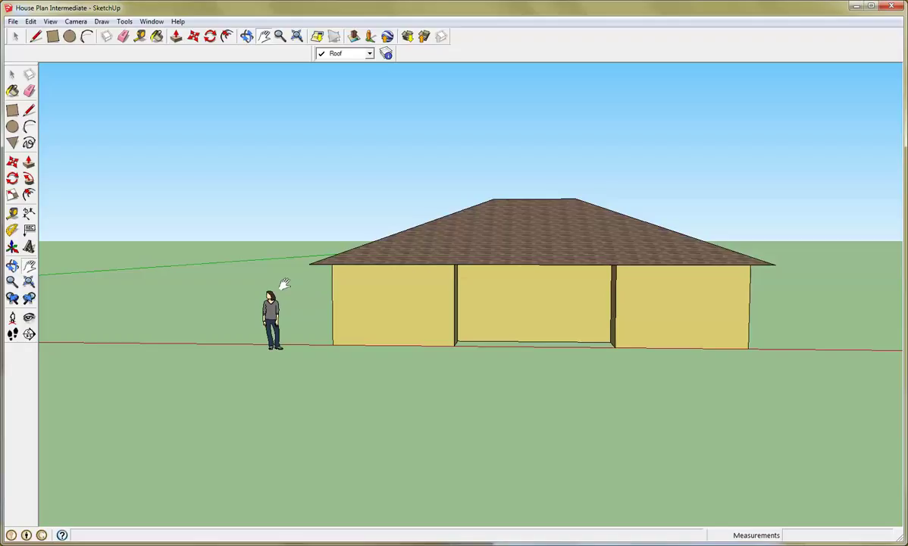
left_click_drag(274, 290, 663, 310)
left_click_drag(239, 319, 642, 286)
left_click_drag(410, 283, 586, 305)
middle_click_drag(586, 305, 444, 361)
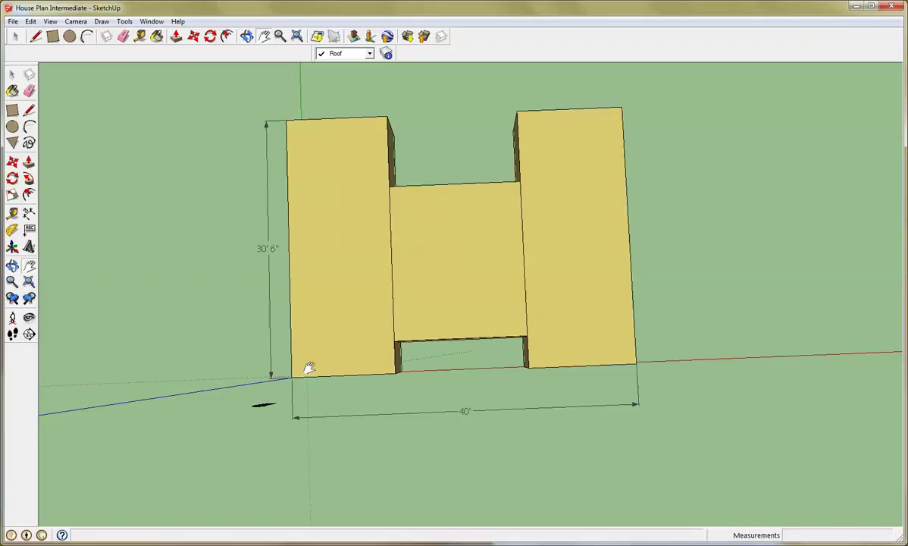
Draw a 40' by 30.5' rectangle on the ground between the two house models
scroll(538, 399, "down", 5)
left_click_drag(498, 352, 324, 354)
middle_click_drag(545, 374, 551, 366)
key("r")
left_click(452, 248)
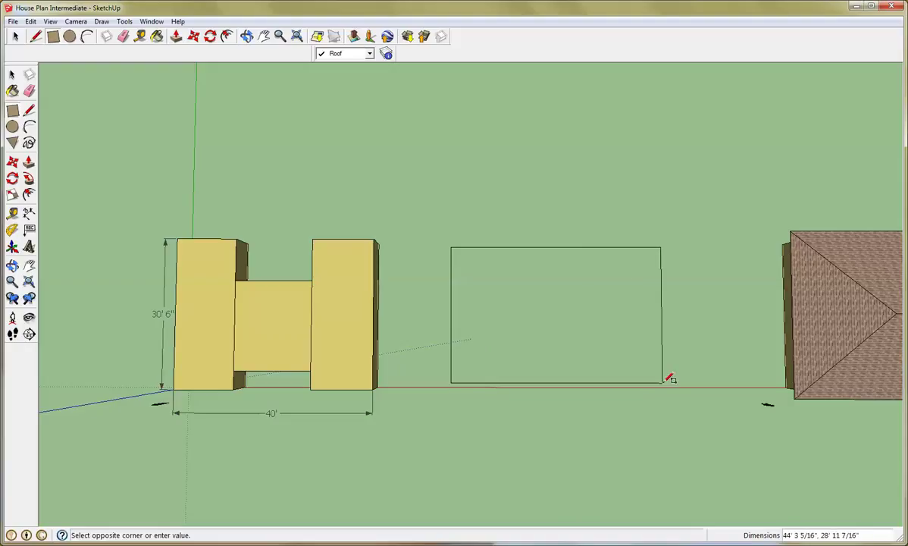
type("40',30.5")
key("Return")
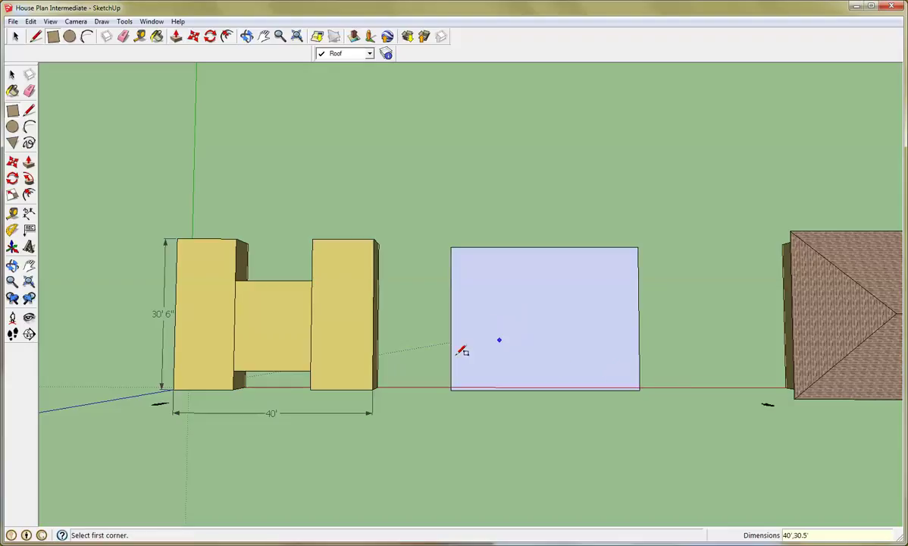
Push/Pull the new rectangle upward into a tall box
key("space")
middle_click_drag(598, 359, 561, 131)
middle_click_drag(571, 348, 563, 227)
left_click(536, 360)
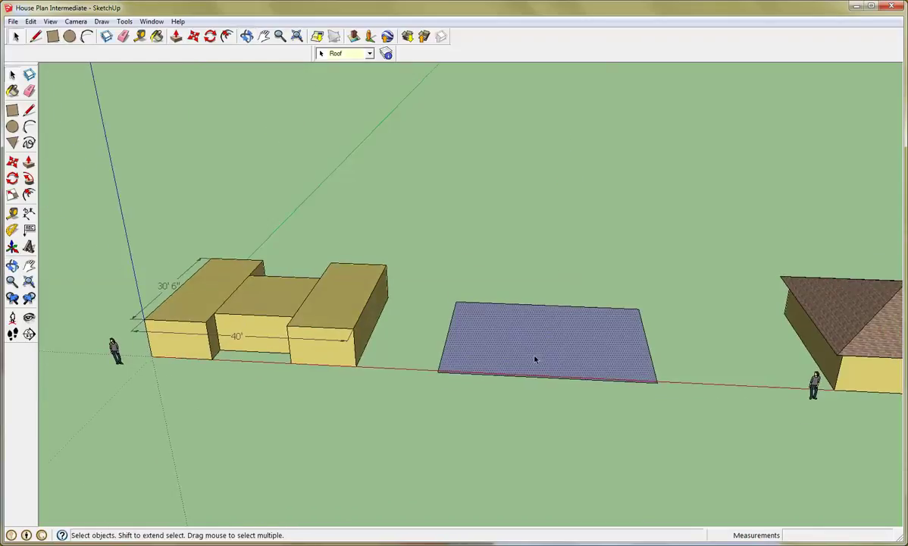
key("p")
left_click_drag(536, 356, 551, 264)
key("space")
Extend the front face of the box outward by 42 inches for the roof overhang
mouse_move(565, 353)
middle_mouse_down()
mouse_move(567, 367)
mouse_move(559, 363)
middle_mouse_up()
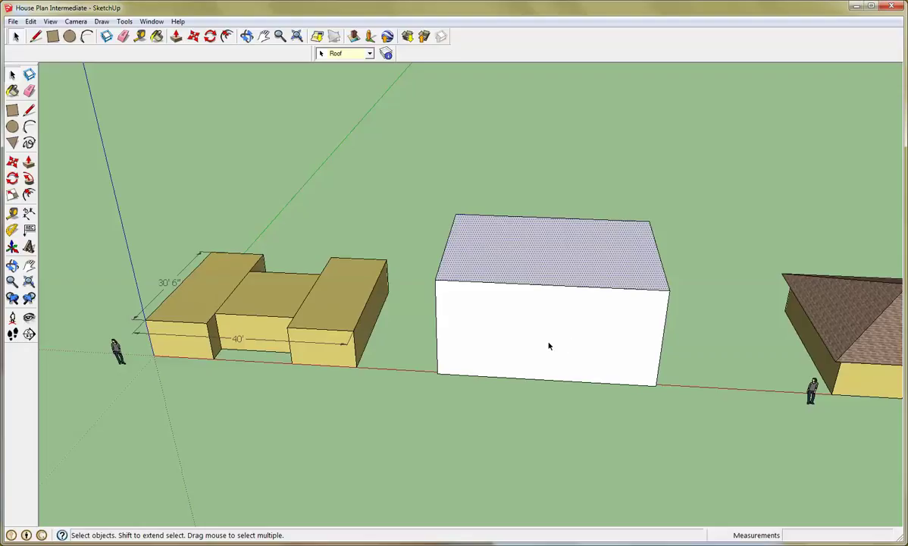
middle_click_drag(614, 335, 549, 360)
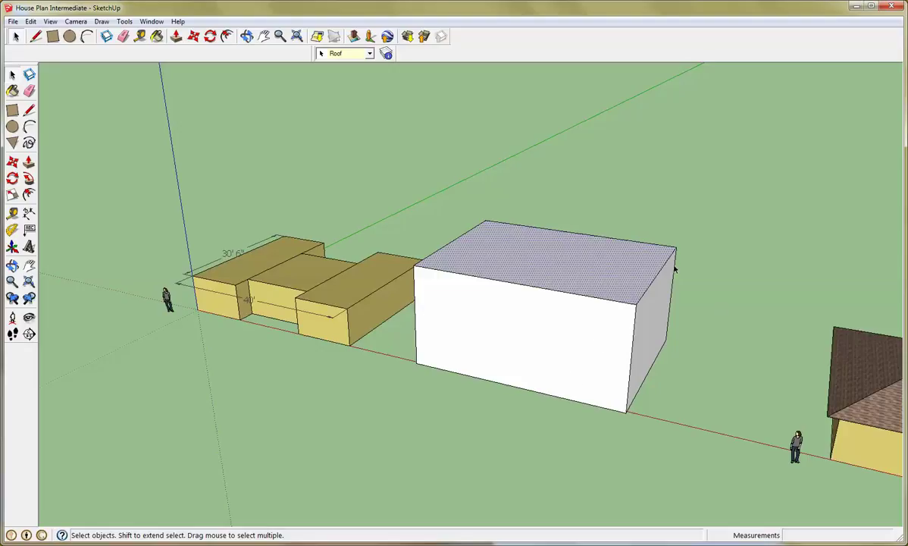
scroll(590, 367, "up", 2)
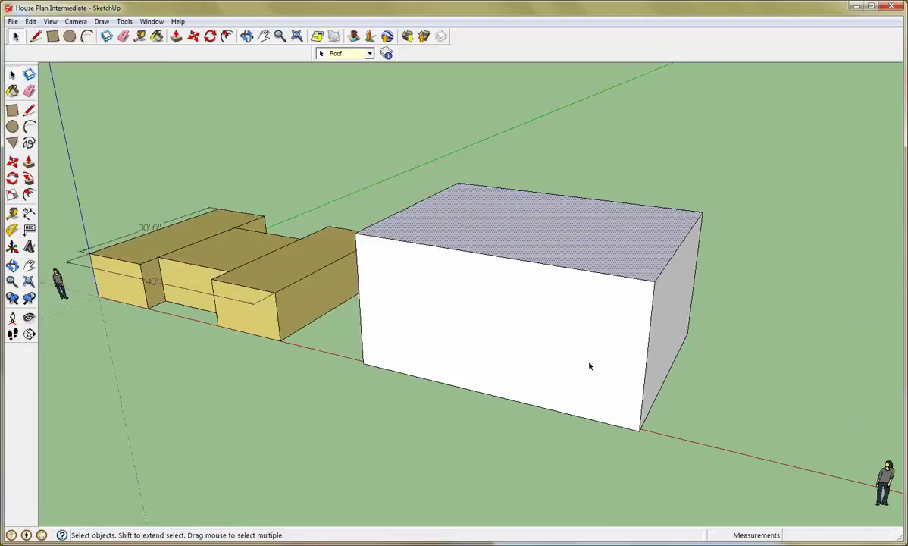
triple_click(590, 367)
key("p")
left_click_drag(586, 369, 570, 383)
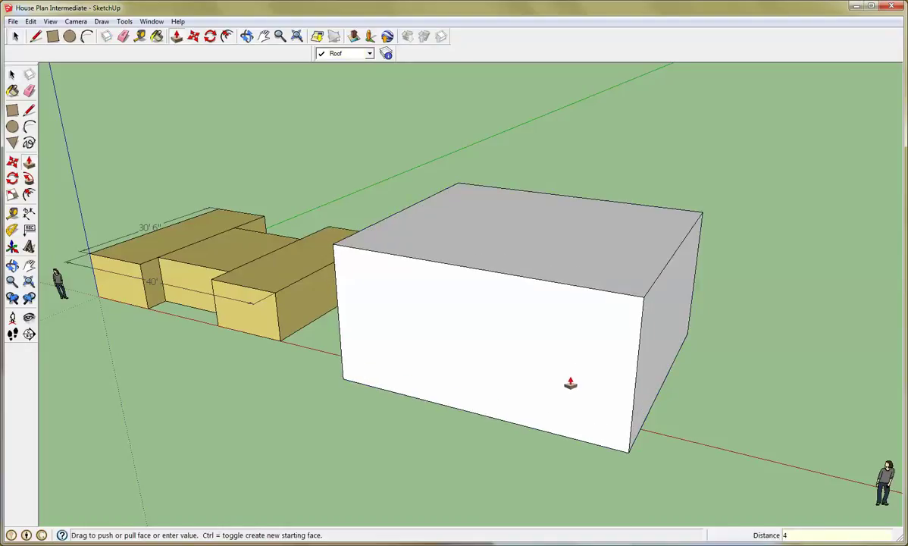
type("42")
key("Return")
Extend the side face of the box nearest the roofed house outward by 42 inches
key("space")
left_click(656, 351)
key("p")
left_click_drag(653, 348, 668, 356)
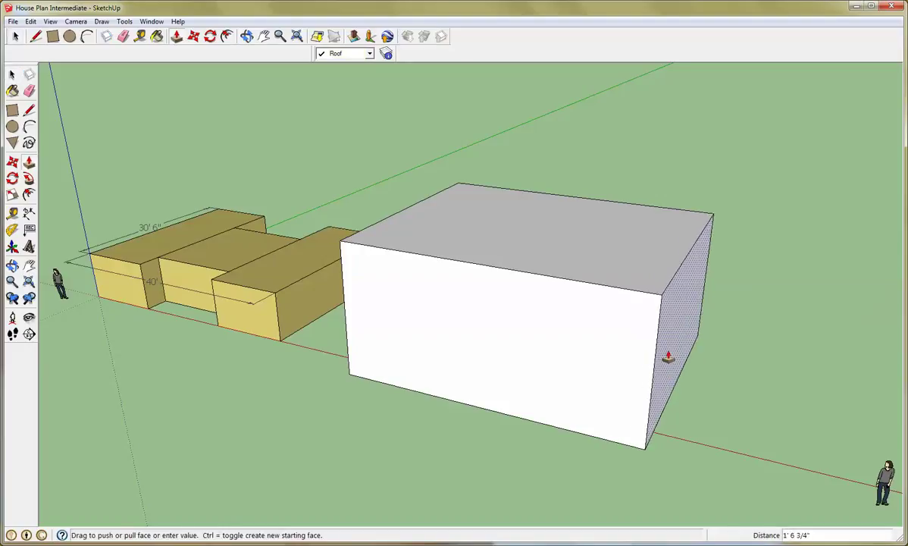
type("42")
key("Return")
key("space")
Dimension the width and depth of the box's top face
middle_click_drag(567, 326, 675, 460)
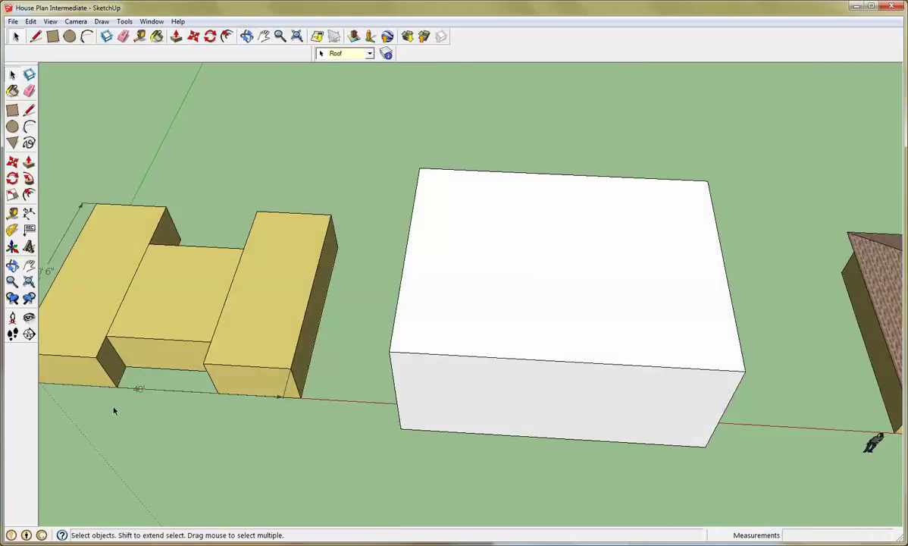
left_click(29, 212)
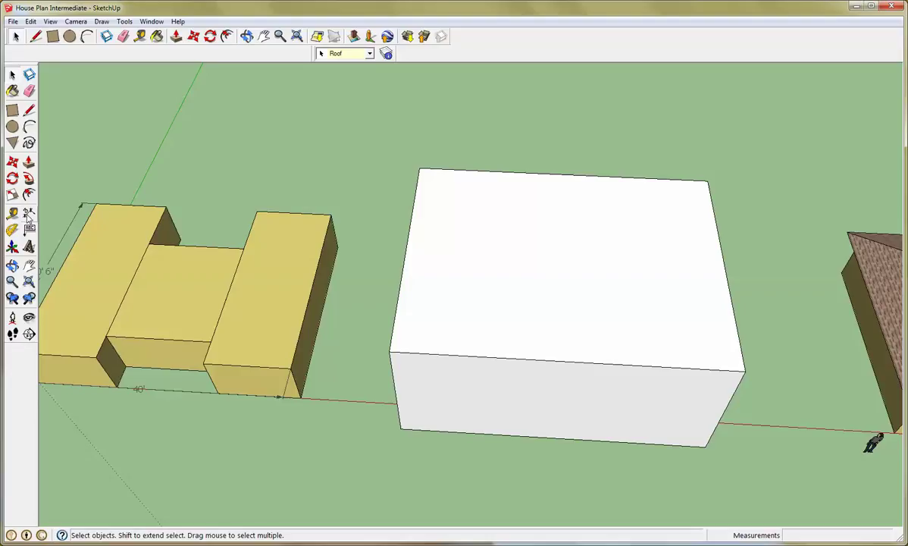
left_click(391, 352)
left_click(743, 372)
left_click(732, 341)
left_click(418, 171)
left_click(391, 351)
left_click(440, 357)
Delete the width and depth dimensions from the box's top face
mouse_move(191, 389)
middle_mouse_down("shift")
mouse_move(255, 385)
mouse_move(220, 355)
middle_mouse_up("shift")
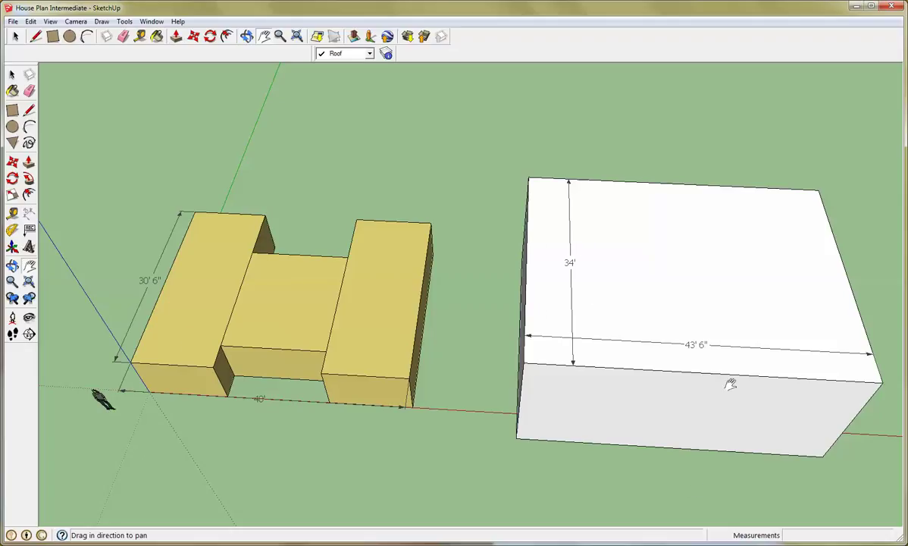
key("space")
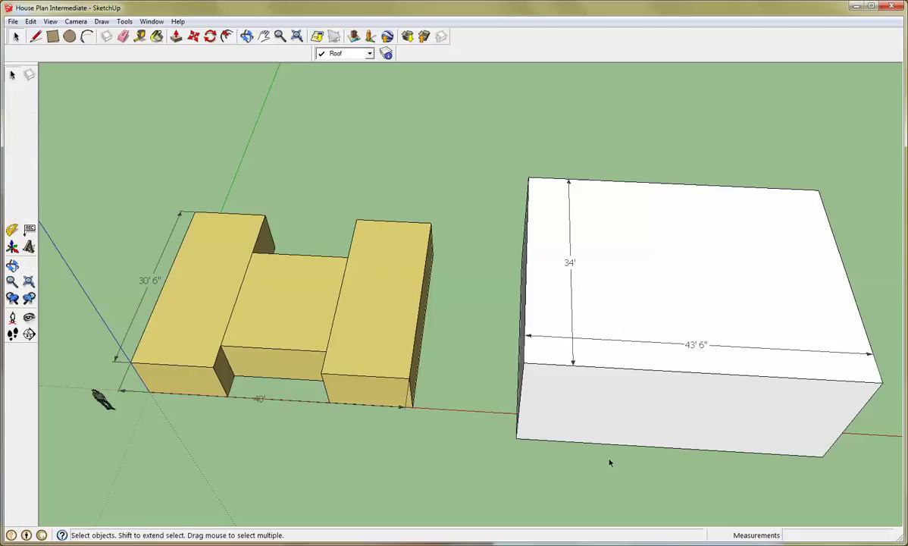
middle_click_drag(659, 442, 646, 392)
left_click(680, 332)
key("Delete")
left_click(574, 259)
key("Delete")
Select the entire box and make it a group
middle_click_drag(698, 393, 681, 337)
left_click(681, 337)
triple_click(680, 338)
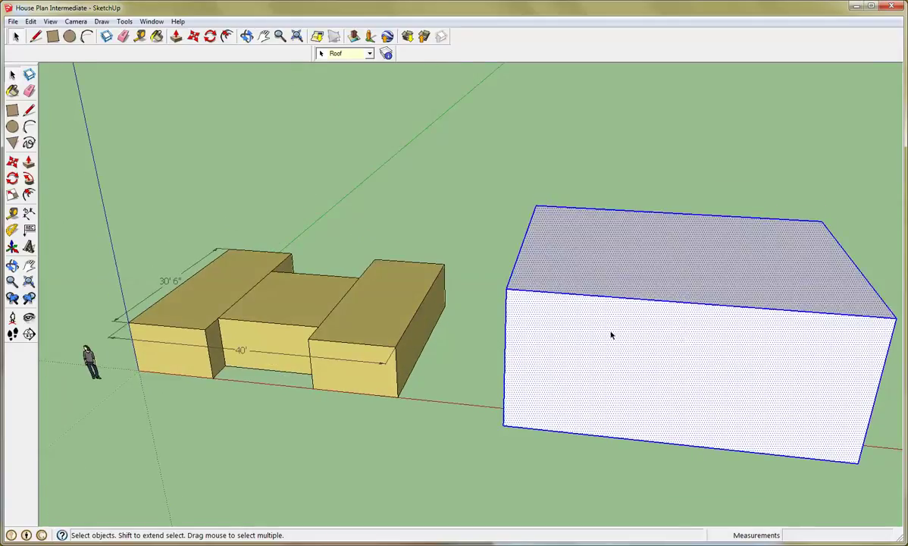
right_click(598, 299)
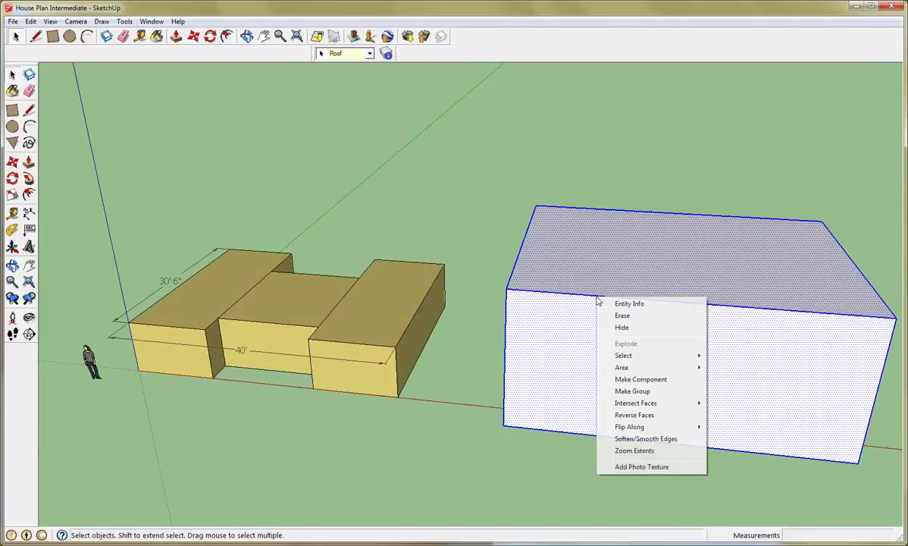
left_click(633, 391)
left_click(607, 456)
Move the box group far back, into the open area behind the house models
scroll(671, 383, "down", 3)
middle_click_drag(671, 383, 695, 468)
key("space")
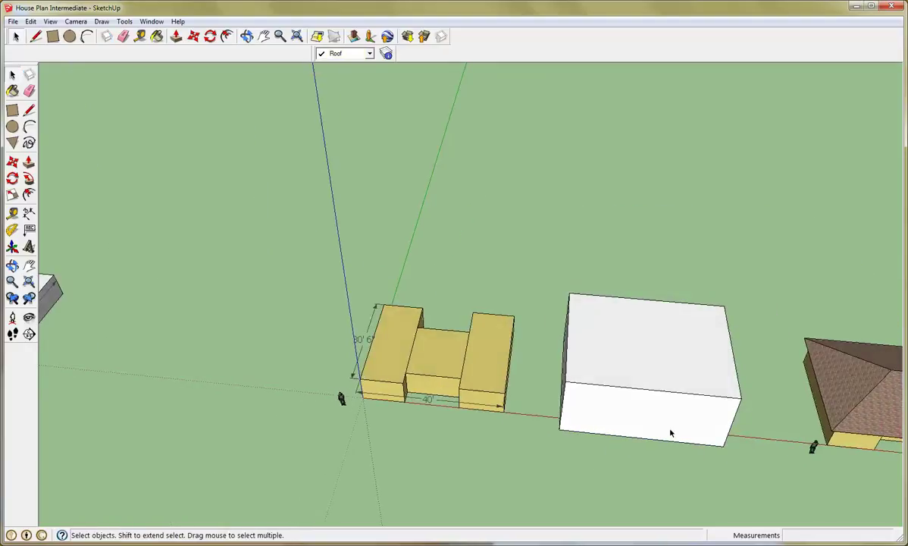
left_click(659, 403)
key("m")
left_click(659, 404)
scroll(655, 332, "down", 4)
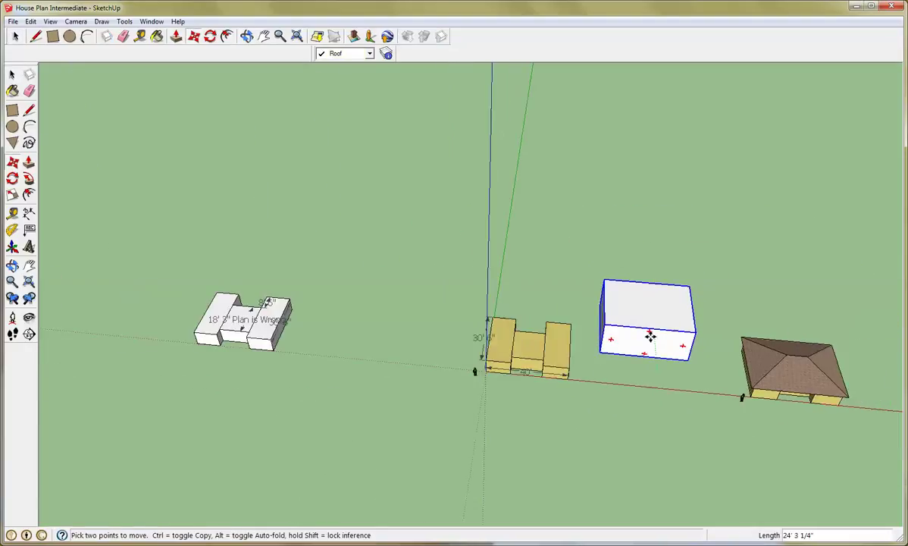
left_click(641, 140)
key("space")
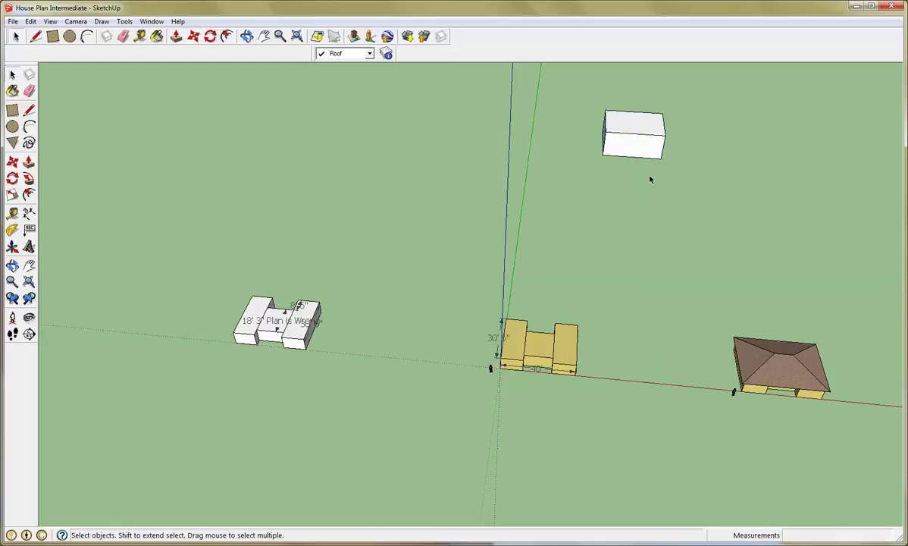
Examine the relocated box group at close range from its front and sides
scroll(654, 160, "up", 5)
middle_click_drag(616, 148, 607, 186, "shift")
scroll(571, 331, "up", 4)
middle_click_drag(474, 295, 588, 267)
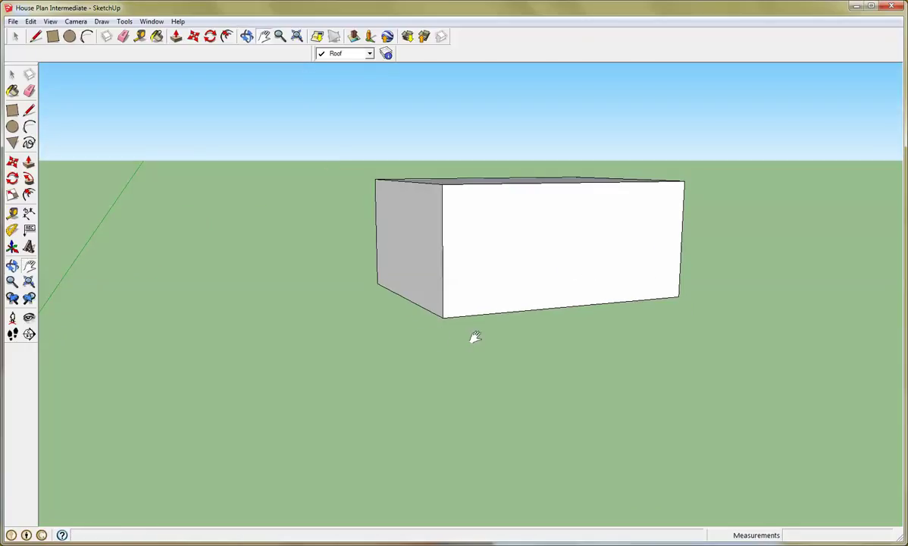
middle_click_drag(422, 273, 482, 286)
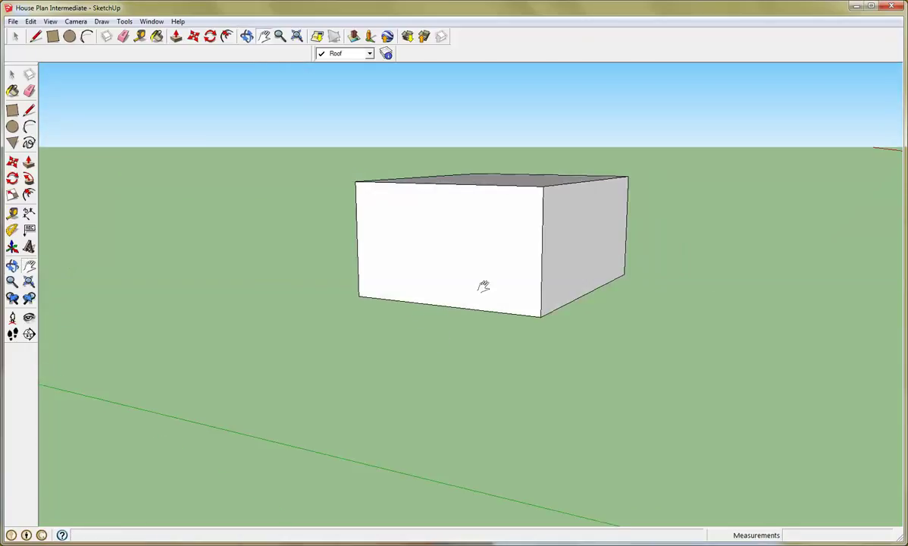
middle_click_drag(546, 290, 286, 240)
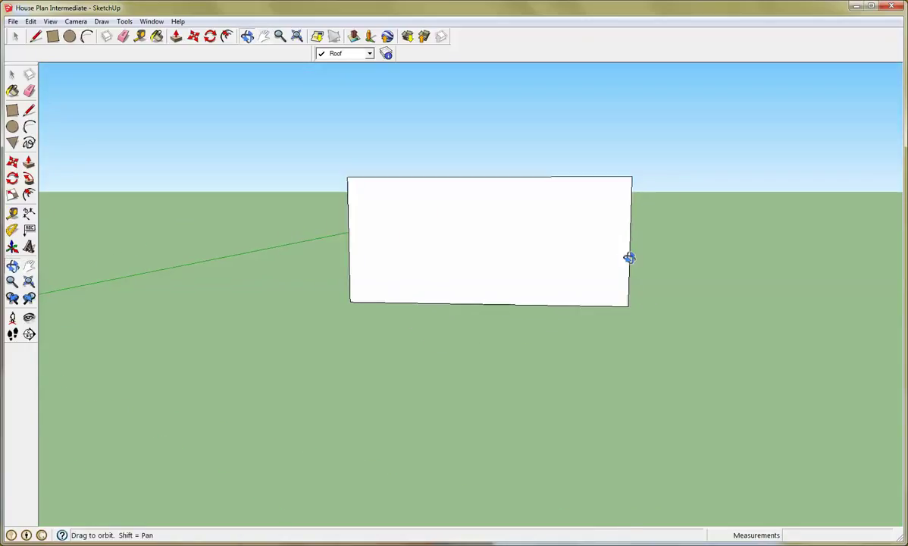
middle_click_drag(629, 255, 625, 267)
scroll(566, 288, "up", 3)
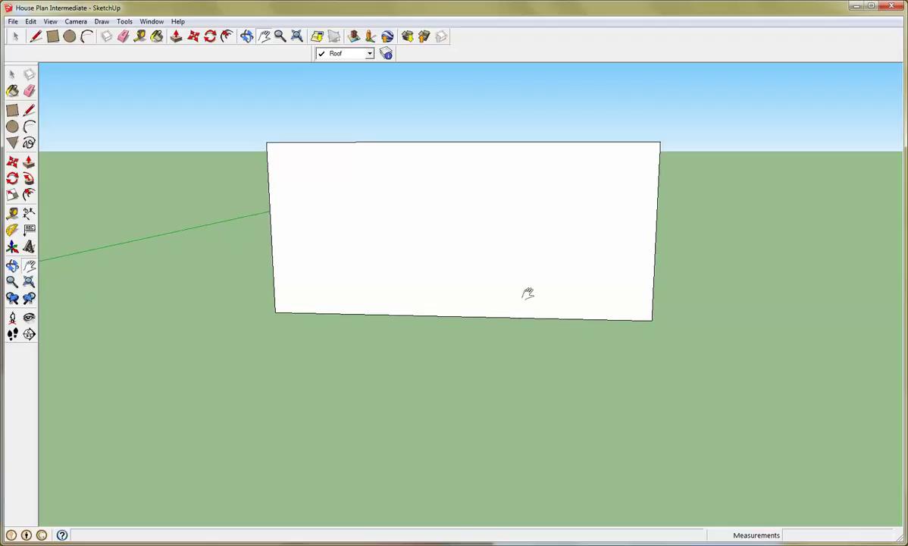
Draw a 12 by 12 inch square on the open ground beside the box
key("space")
middle_click_drag(376, 282, 516, 388, "shift")
key("r")
left_click(265, 335)
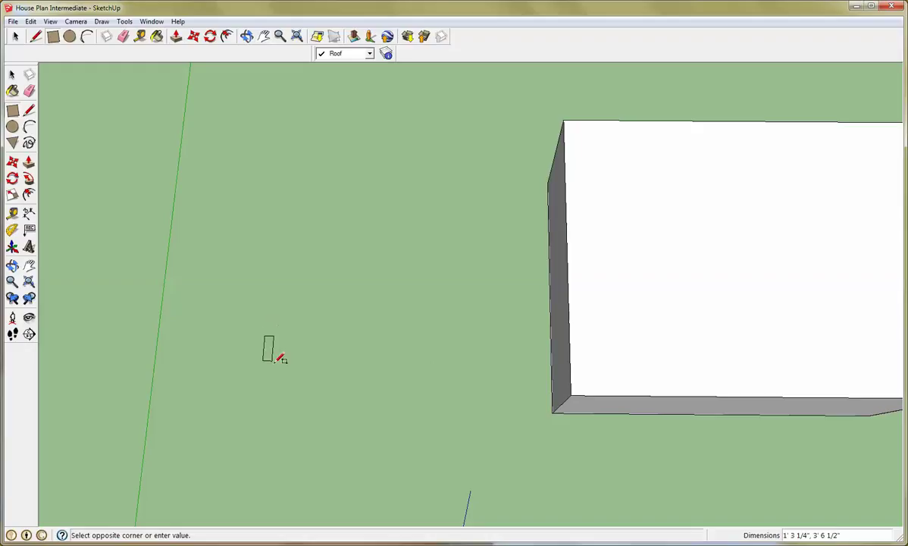
type("1' 5 5/8")
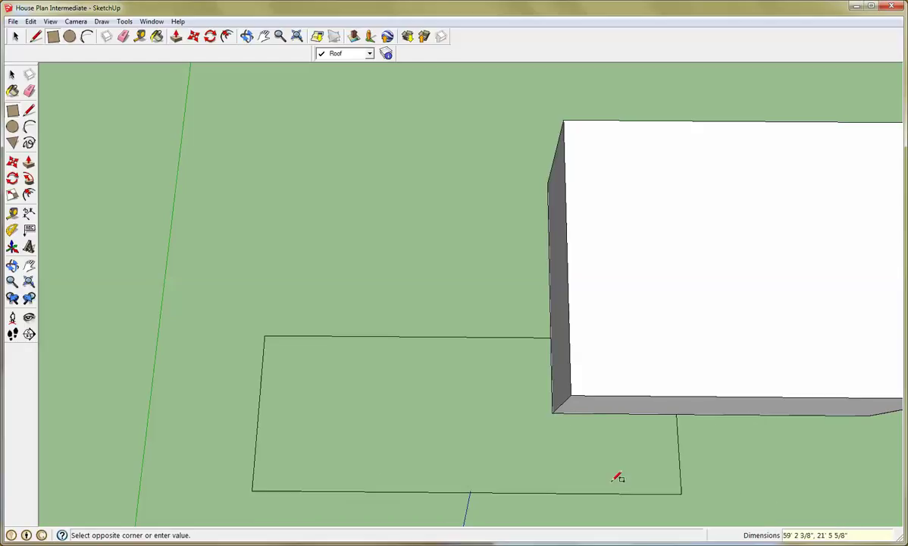
type("12,12")
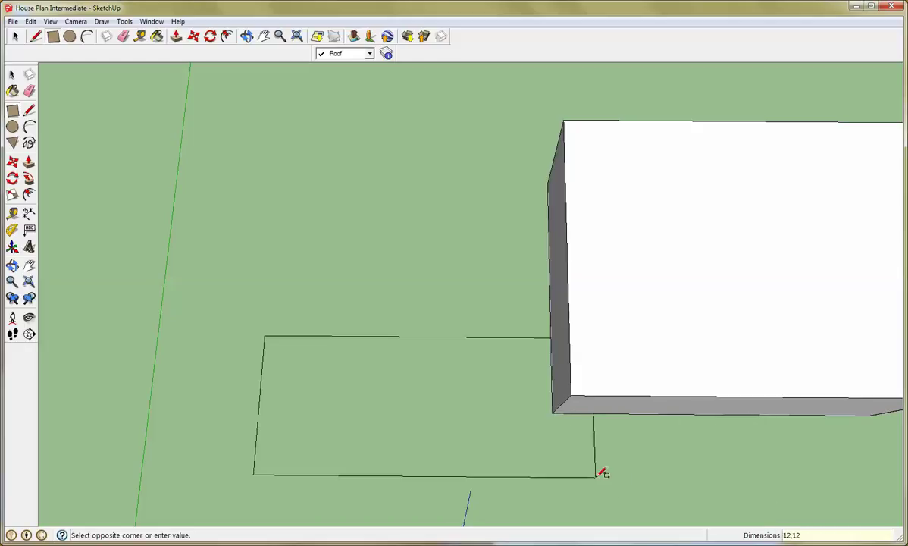
key("Return")
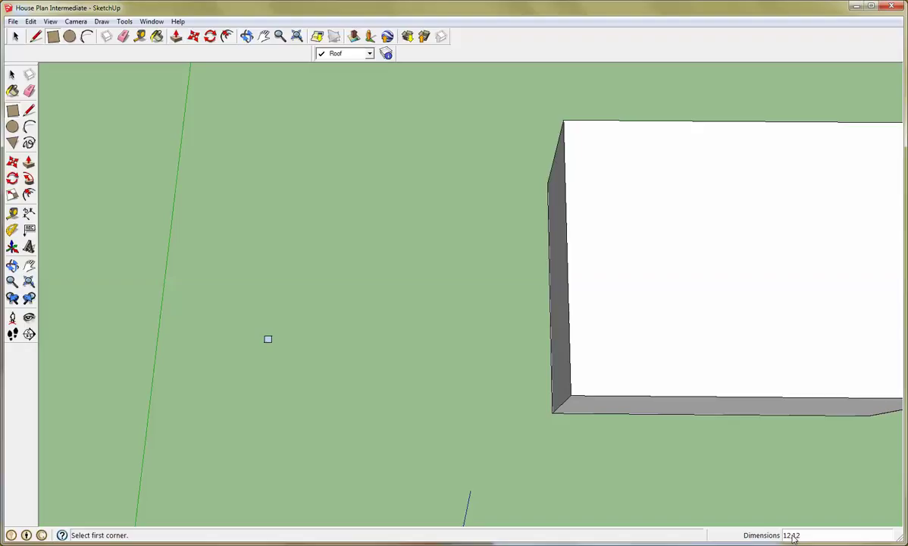
Push/Pull the small square upward 5 inches into a block matching the roof slope's rise
key("space")
middle_click_drag(274, 351, 256, 357)
scroll(258, 347, "up", 5)
scroll(264, 351, "up", 2)
left_click(260, 353)
key("p")
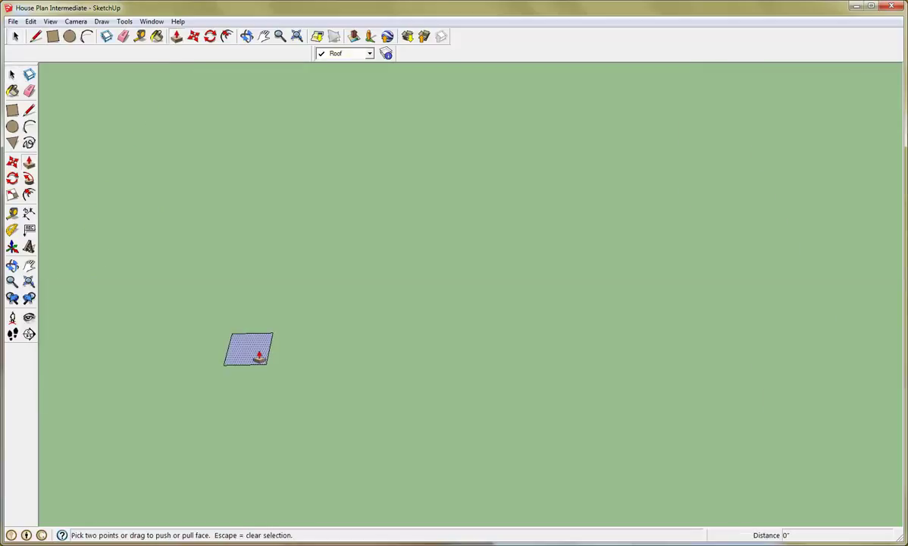
left_click(259, 353)
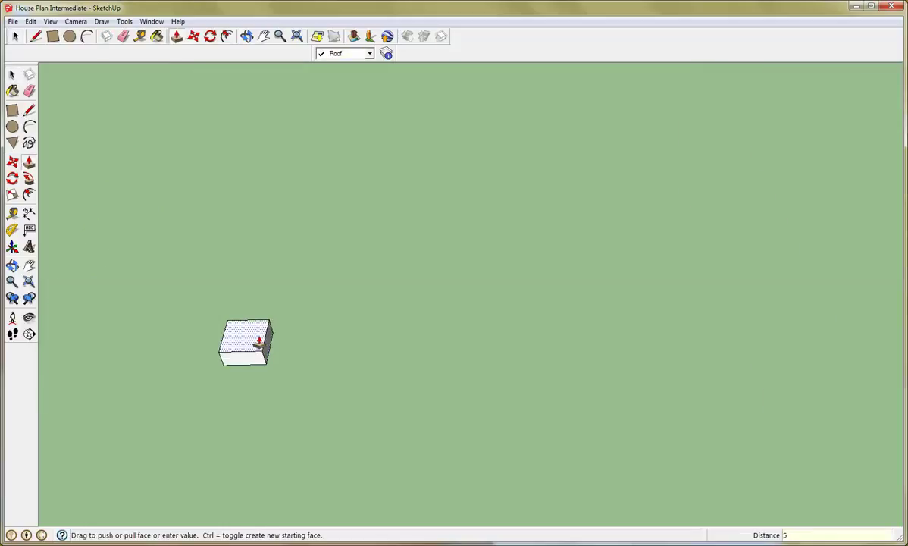
left_click(259, 343)
key("space")
Select the entire small block and make it a group
middle_click_drag(253, 359, 346, 260)
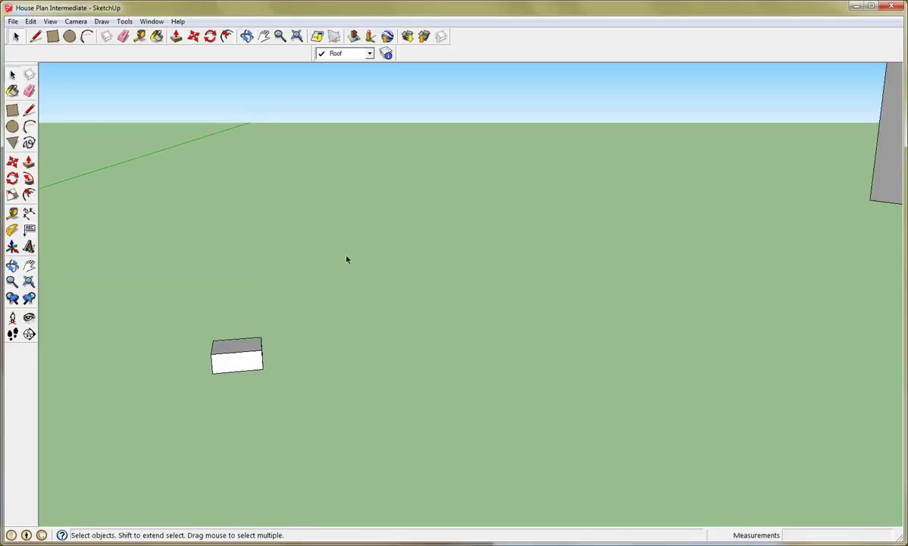
triple_click(238, 362)
right_click(239, 364)
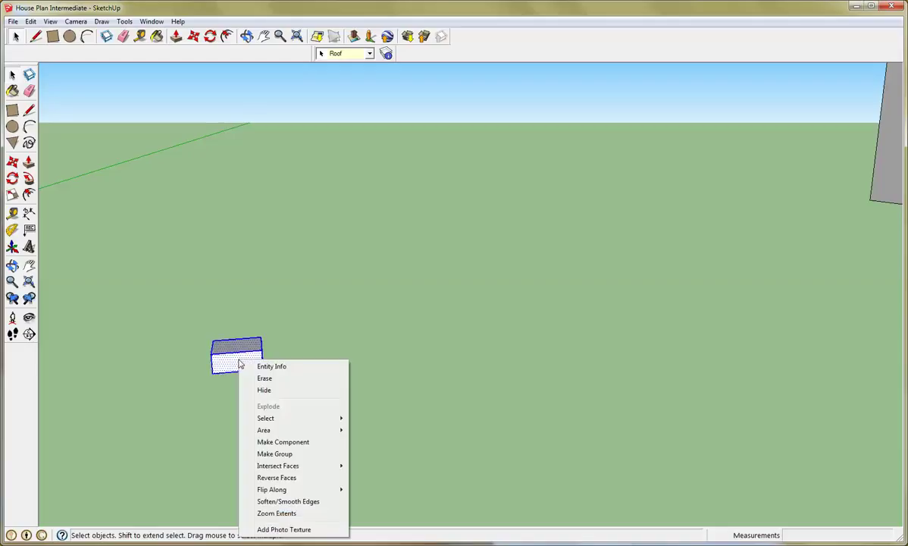
left_click(275, 454)
left_click(363, 388)
Move the slope reference block so its bottom corner sits on the large box's near front bottom corner
middle_click_drag(363, 387, 391, 349)
scroll(189, 331, "down", 4)
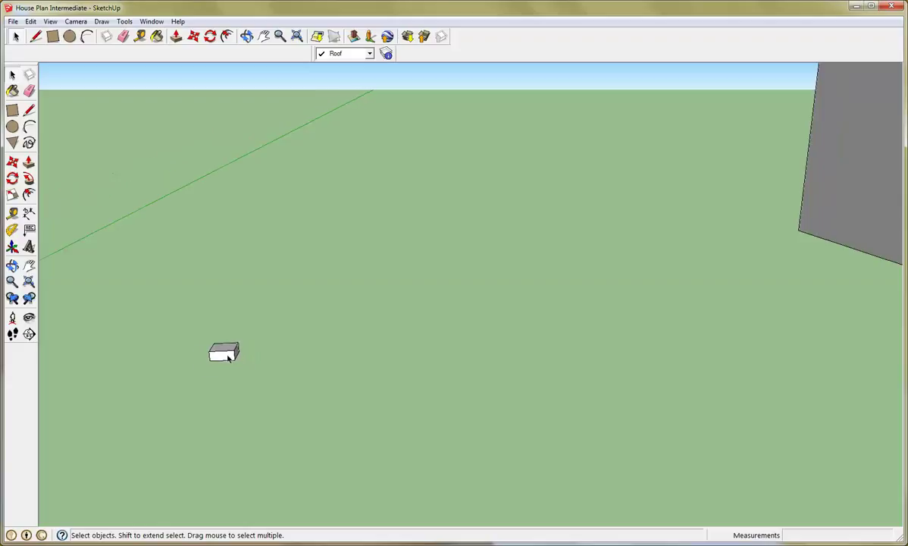
left_click(224, 355)
key("m")
left_click(219, 359)
scroll(265, 383, "down", 3)
middle_click_drag(791, 388, 680, 319)
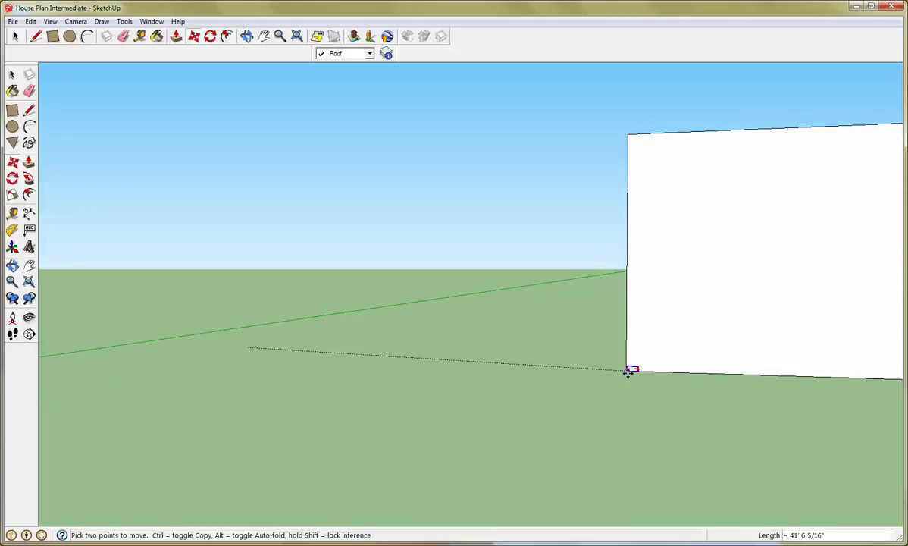
scroll(636, 360, "up", 2)
scroll(635, 359, "up", 1)
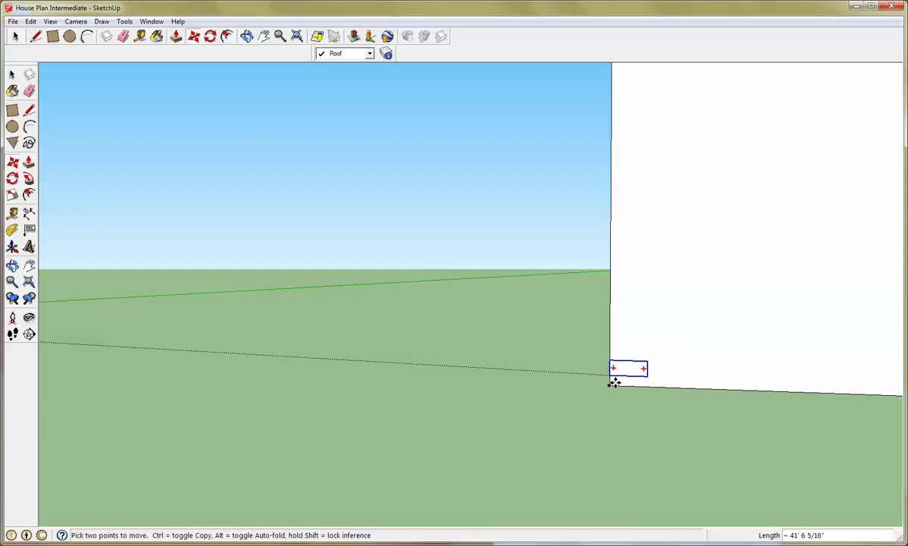
left_click(610, 386)
key("space")
mouse_move(659, 359)
middle_mouse_down()
mouse_move(761, 403)
mouse_move(676, 361)
middle_mouse_up()
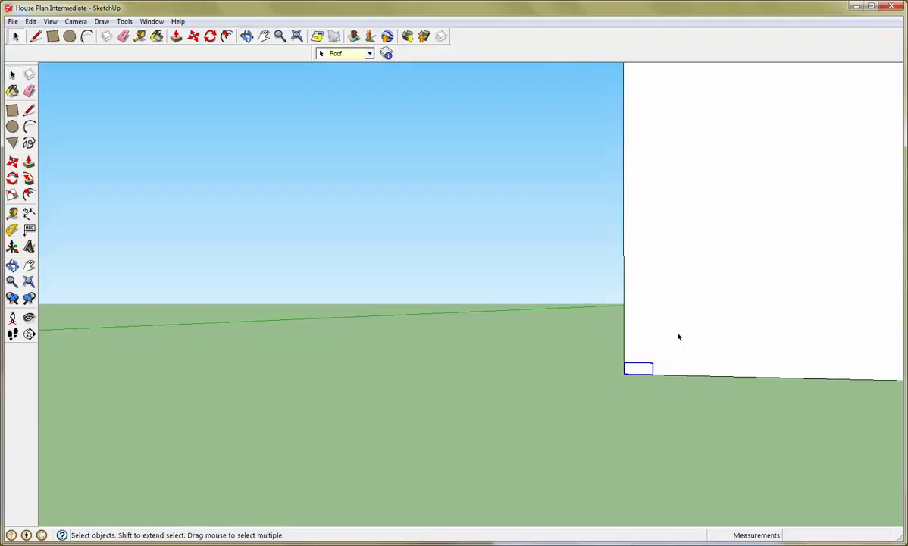
Draw a line from the box's bottom corner through the block's diagonal and across the front face, with the box group closed
middle_click_drag(708, 307, 590, 304, "shift")
key("space")
left_click(545, 259)
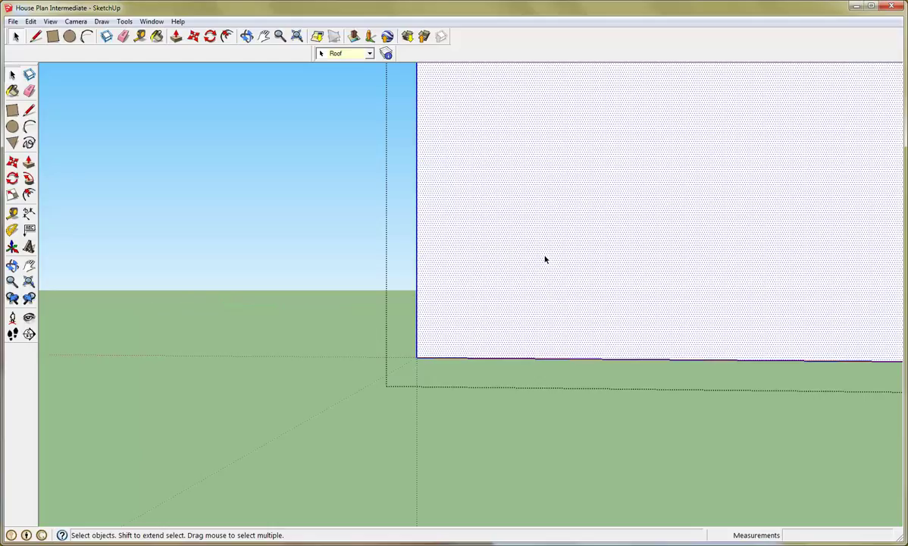
left_click(462, 375)
key("l")
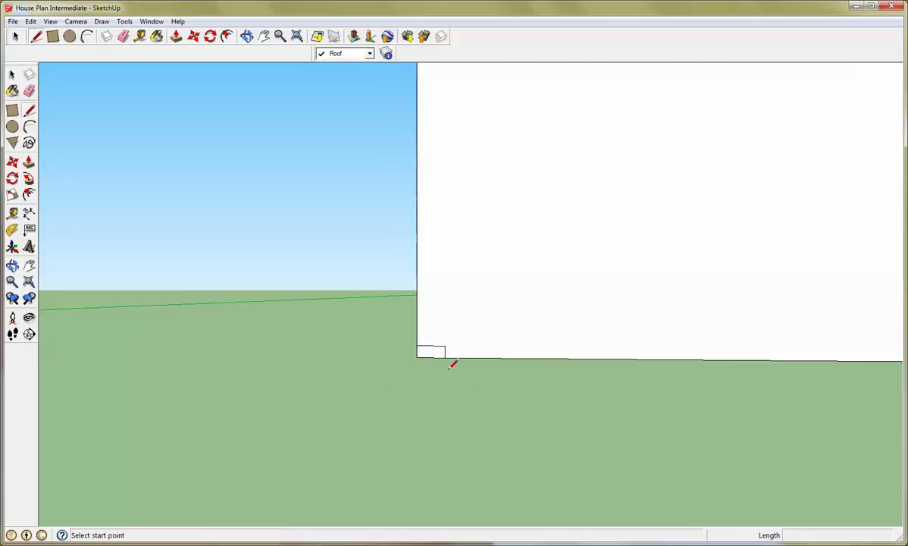
left_click(418, 356)
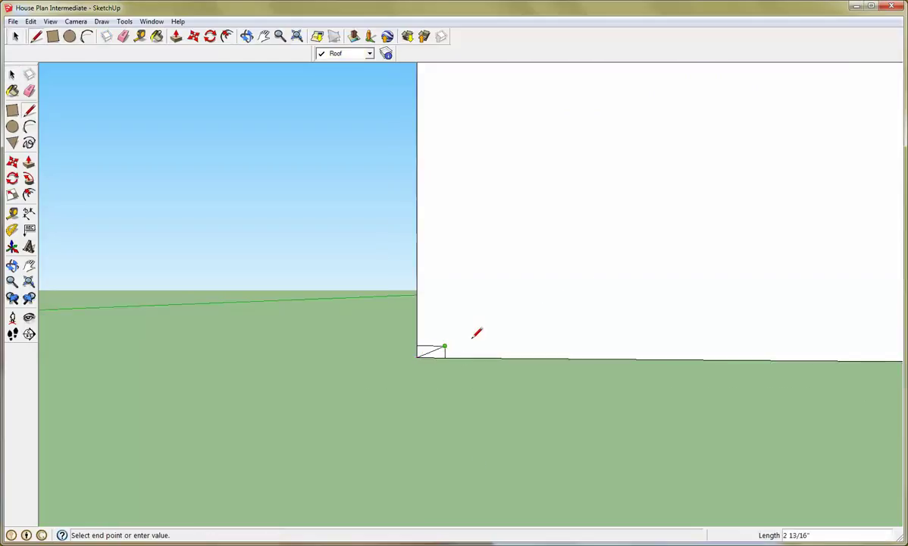
left_click(614, 277)
Try moving the box group away from the slope line to test whether the line belongs to it
key("space")
left_click(530, 228)
left_click(441, 513)
left_click(512, 274)
key("m")
left_click(512, 271)
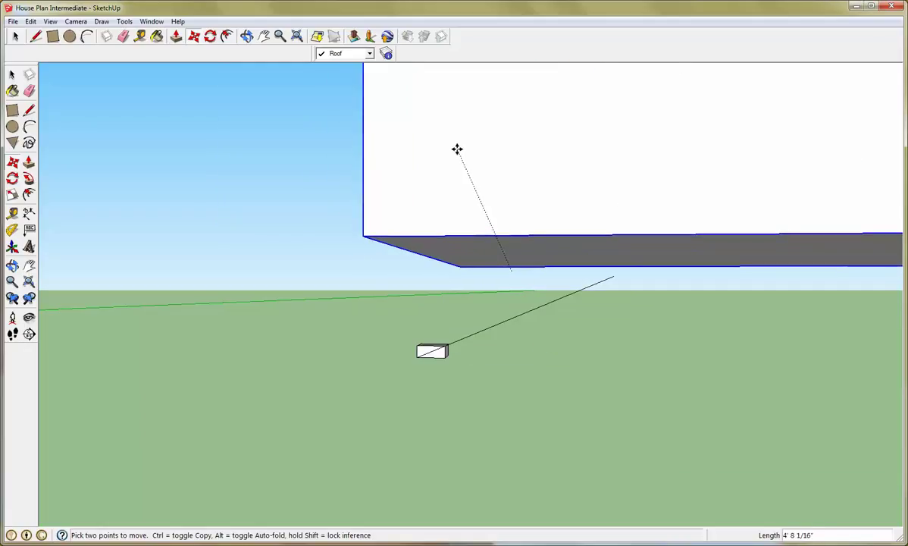
key("Escape")
Undo the slope line drawn outside the box group
key("space")
key("ctrl+z")
key("ctrl+z")
key("ctrl+z")
left_click(520, 314, "ctrl")
double_click(521, 314)
left_click(478, 383)
middle_click_drag(523, 290, 580, 285)
left_click(550, 302)
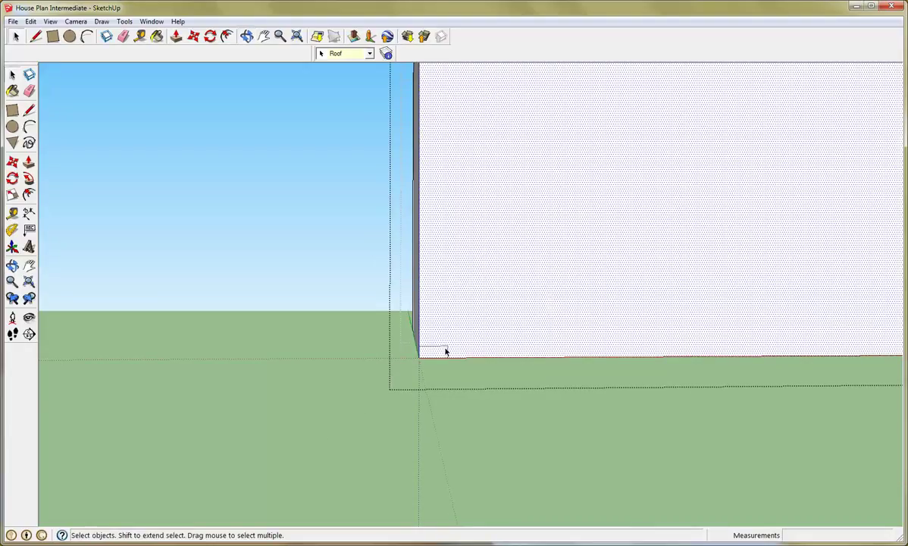
left_click(329, 346)
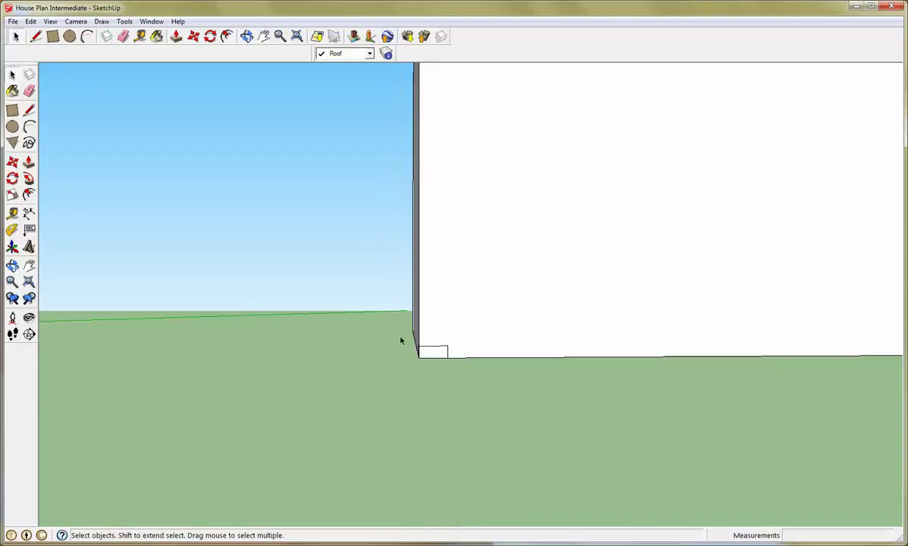
Open the box group for editing and draw a line about 1' 1" long from its bottom corner along the block's diagonal
double_click(514, 322)
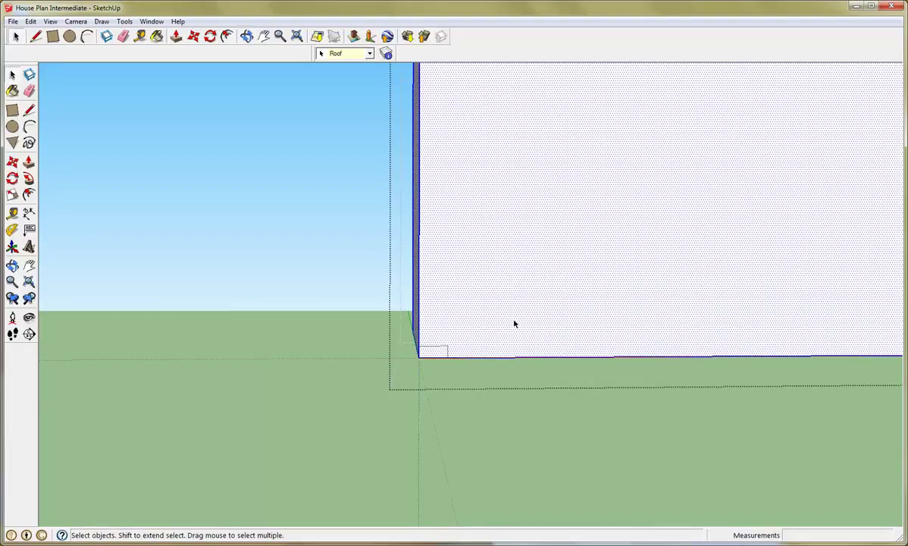
key("l")
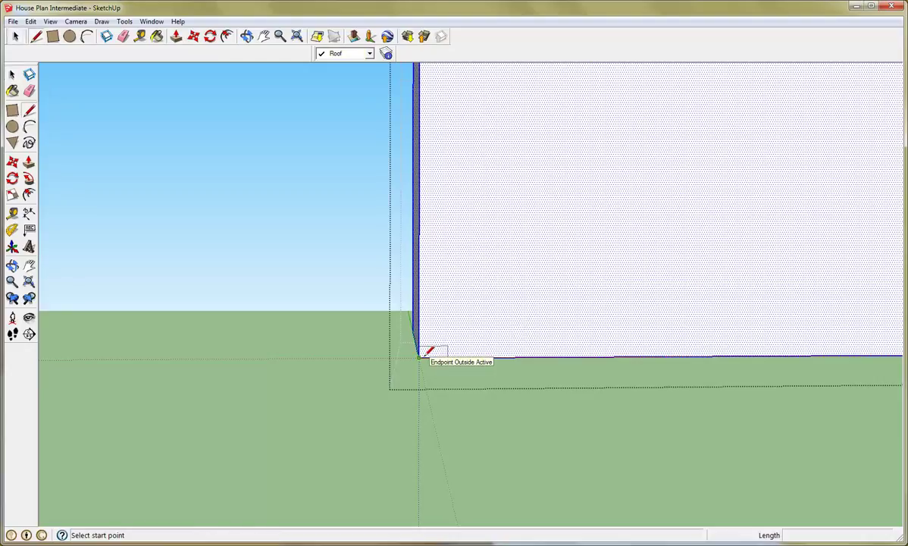
scroll(419, 355, "up", 3)
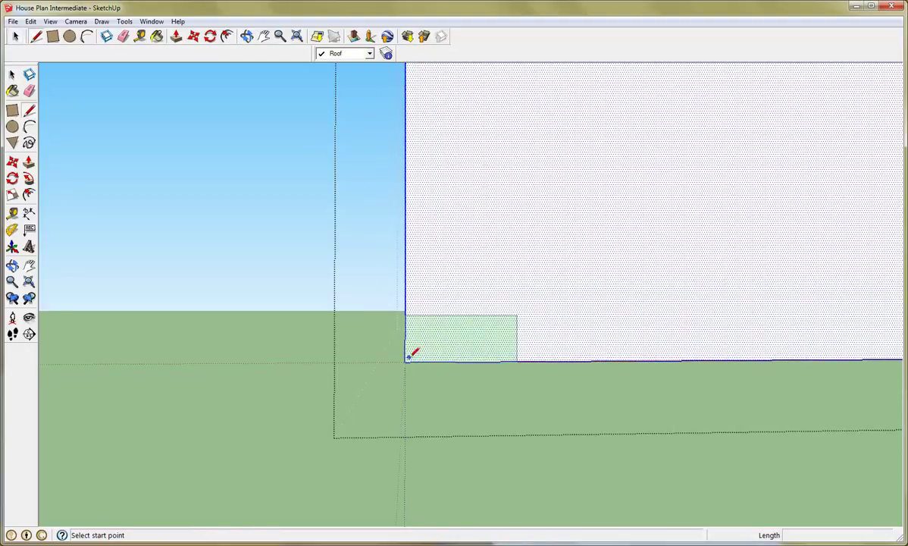
left_click(406, 362)
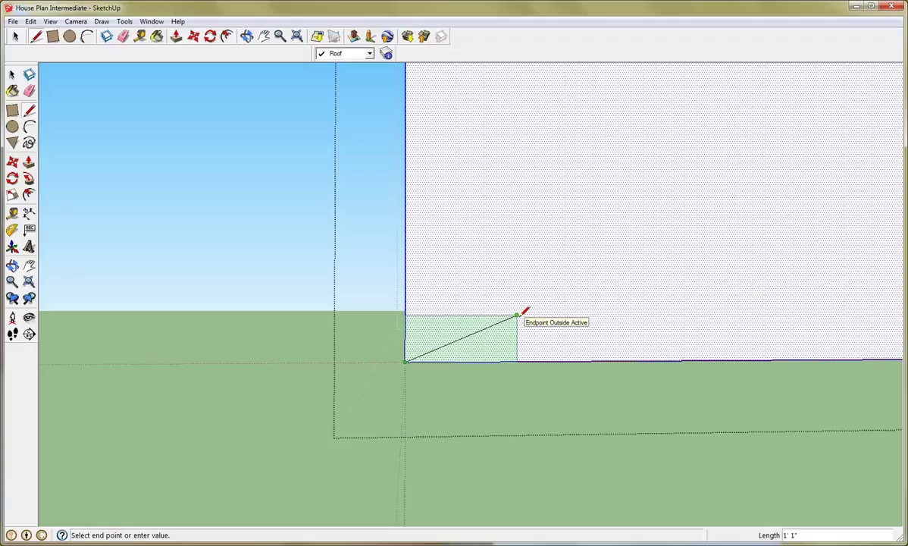
left_click(518, 314)
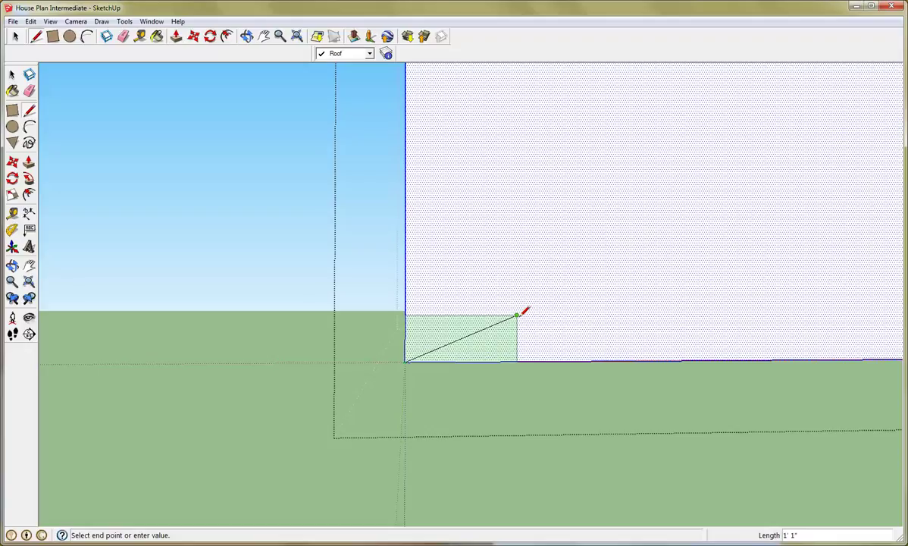
Extend the slope line in the same direction up across the front face, past the middle of the box
scroll(610, 278, "down", 5)
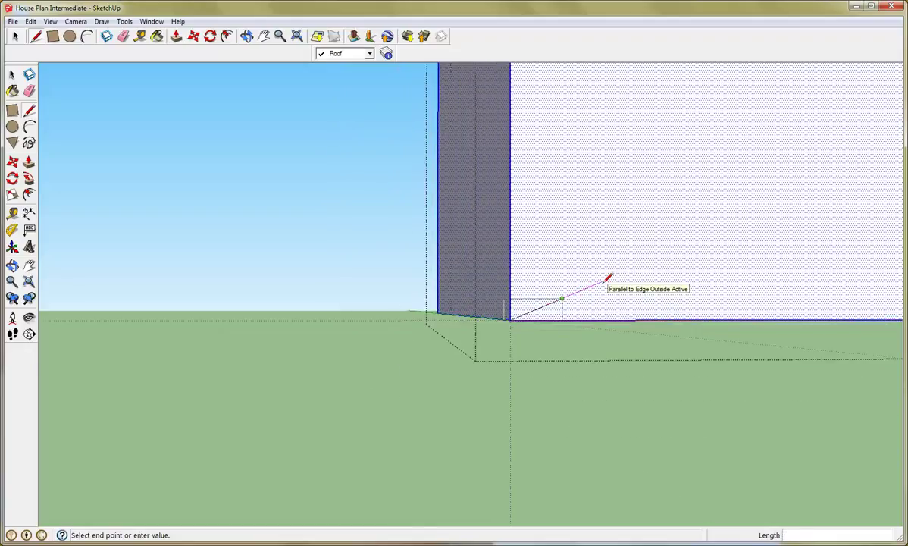
middle_click_drag(613, 274, 293, 357, "shift")
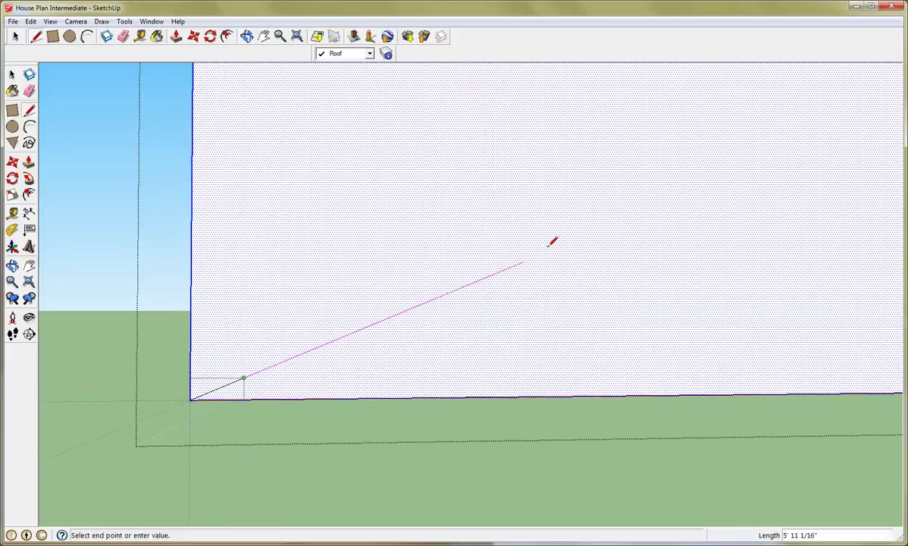
scroll(770, 168, "down", 3)
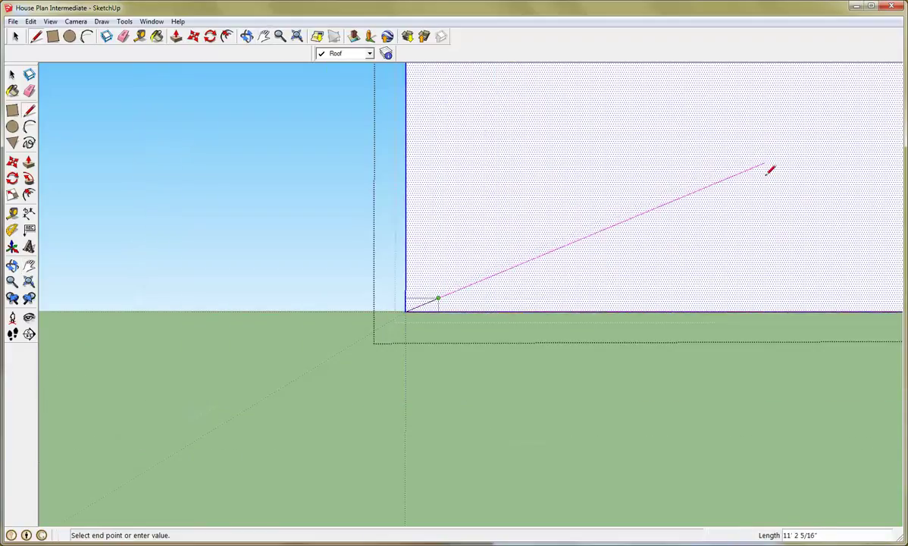
middle_click_drag(765, 176, 345, 298, "shift")
scroll(345, 298, "down", 4)
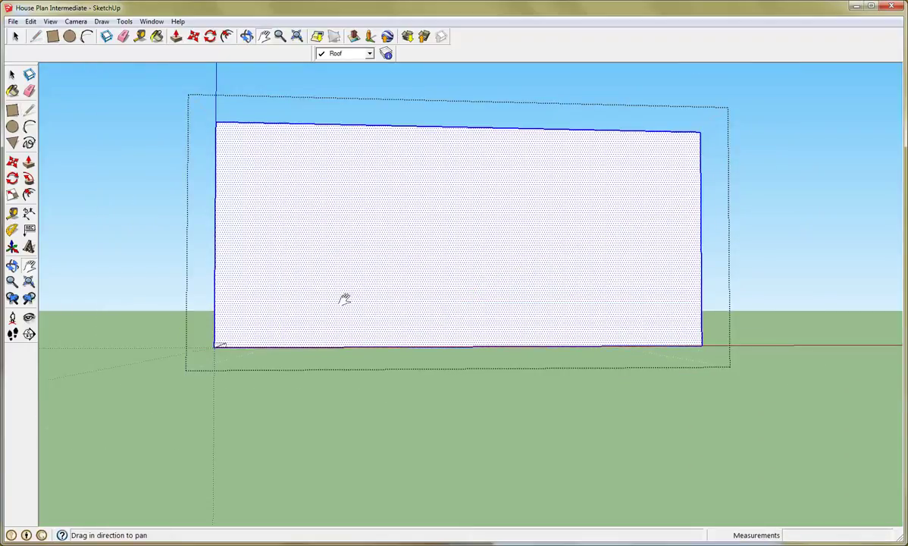
left_click(569, 203)
key("space")
Draw a line about 23' 8" long on the adjoining side face from the same corner along the block's diagonal, and close the group
middle_click_drag(227, 341, 505, 372)
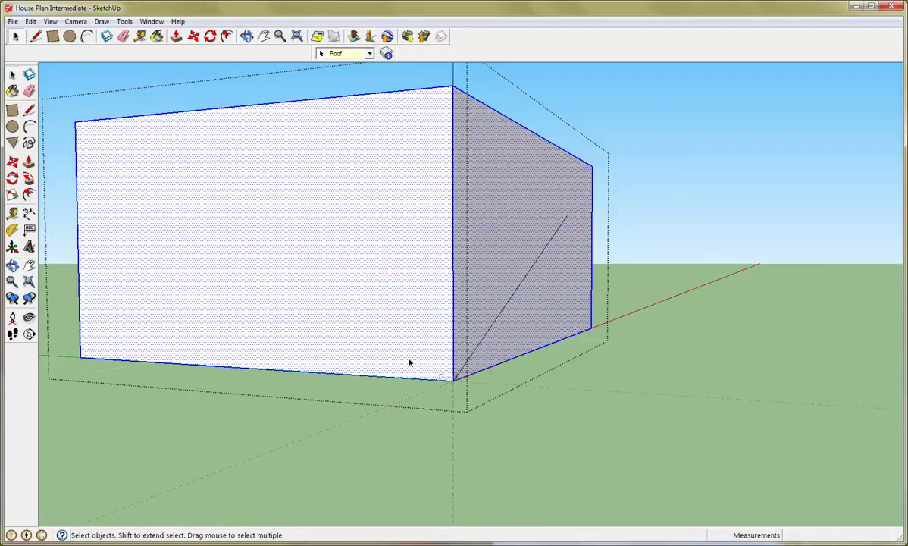
scroll(444, 373, "up", 4)
middle_click_drag(438, 373, 424, 344)
key("l")
left_click(455, 361)
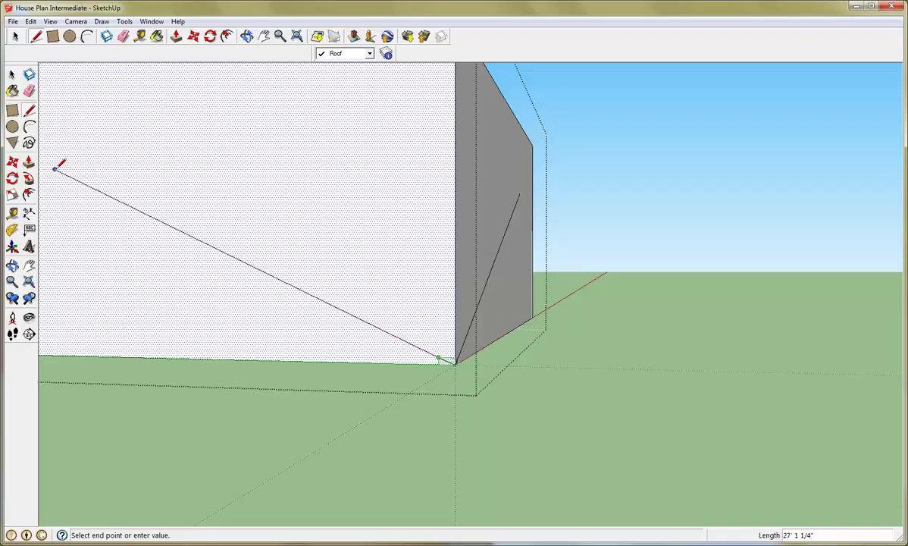
key("h")
left_click_drag(65, 174, 324, 200)
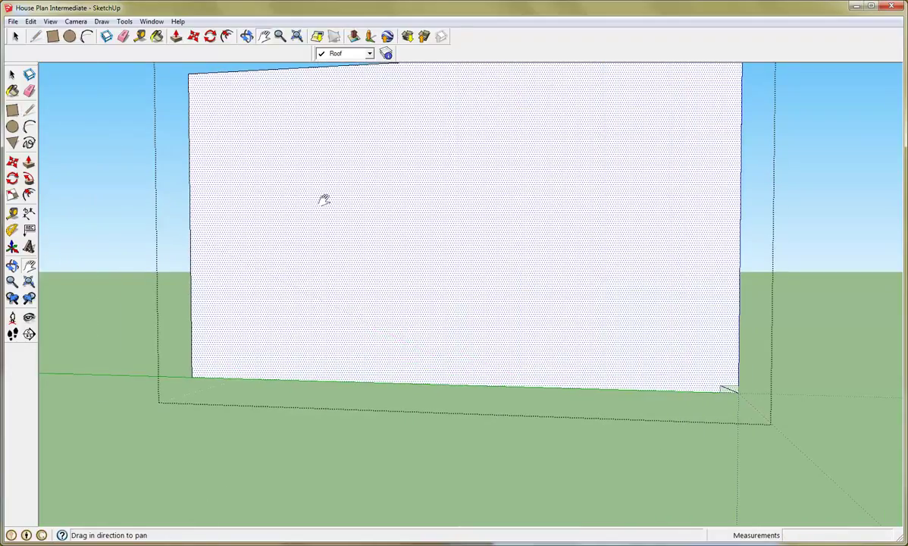
key("Escape")
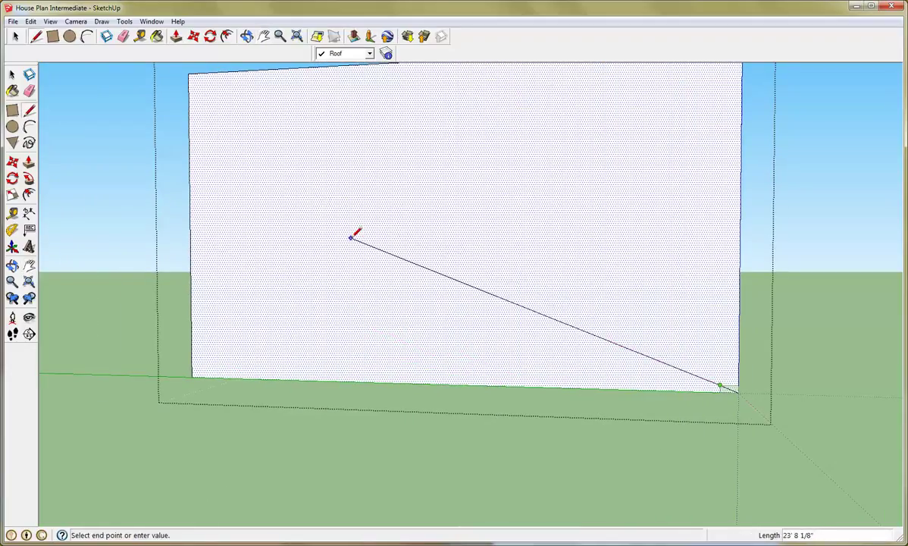
left_click(357, 229)
key("space")
middle_click_drag(594, 345, 397, 354)
left_click(612, 420)
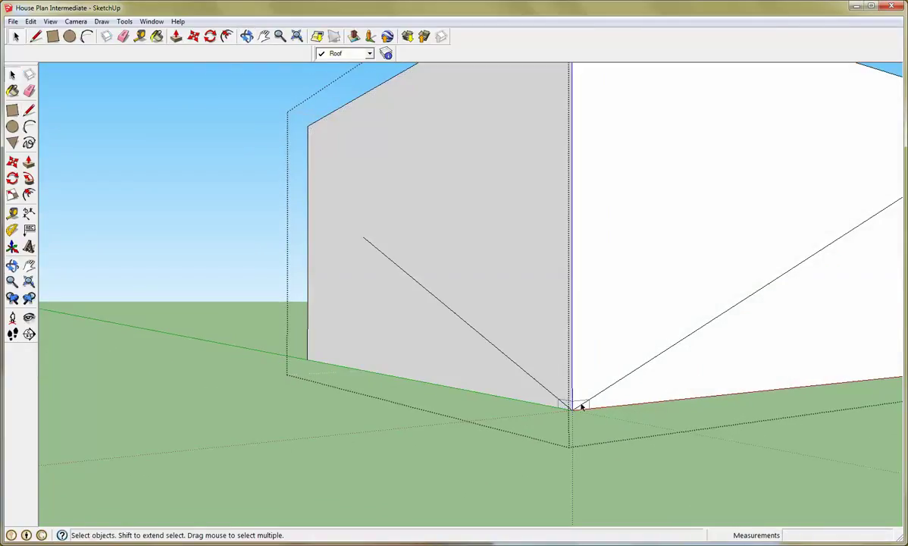
left_click(588, 408)
double_click(588, 407)
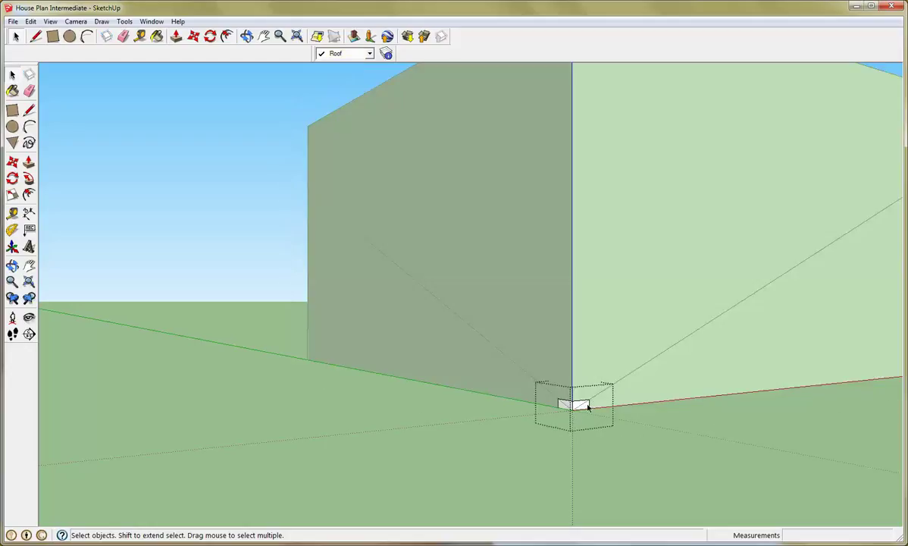
left_click(566, 452)
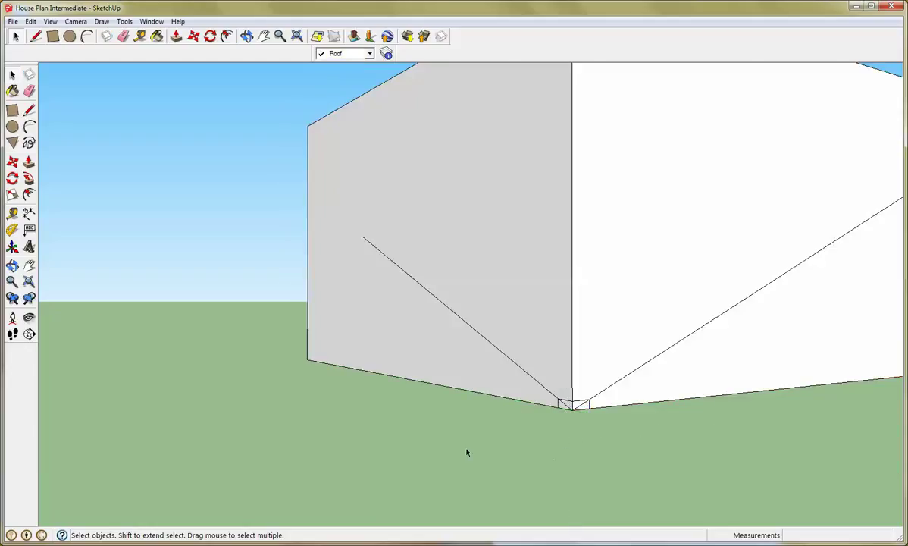
Move the slope block along the front to the opposite bottom corner of the box's front face
left_click(618, 396)
left_click(587, 408)
key("m")
left_click(588, 411)
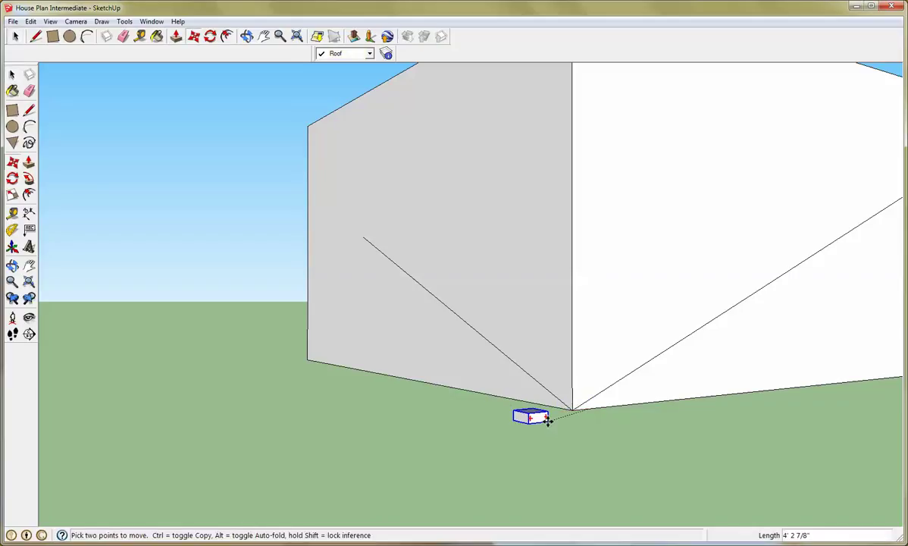
scroll(546, 419, "down", 2)
left_click(537, 418)
scroll(645, 412, "down", 1)
middle_click_drag(800, 385, 575, 377)
left_click(797, 416)
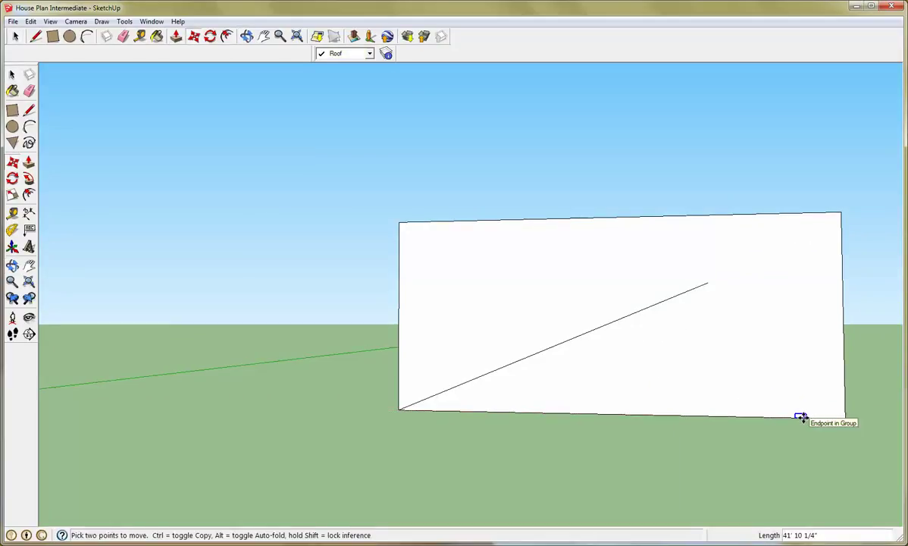
left_click(803, 418)
left_click(845, 419)
key("space")
Inside the box group, draw a line from the opposite bottom corner along the block's diagonal until it meets the first slope line
triple_click(826, 389)
scroll(840, 395, "up", 2)
scroll(834, 402, "up", 1)
key("h")
left_click_drag(821, 413, 703, 361)
scroll(704, 362, "up", 2)
key("l")
left_click(767, 405)
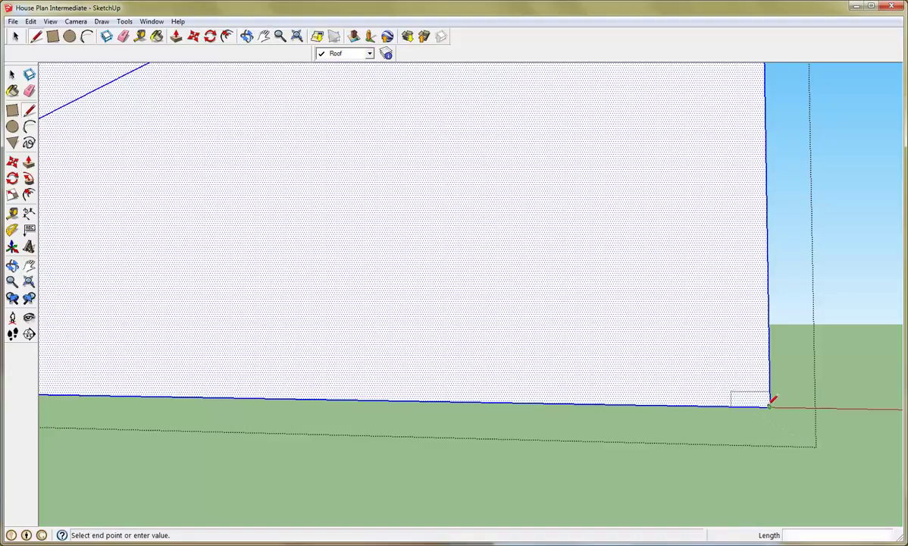
left_click(53, 111)
key("space")
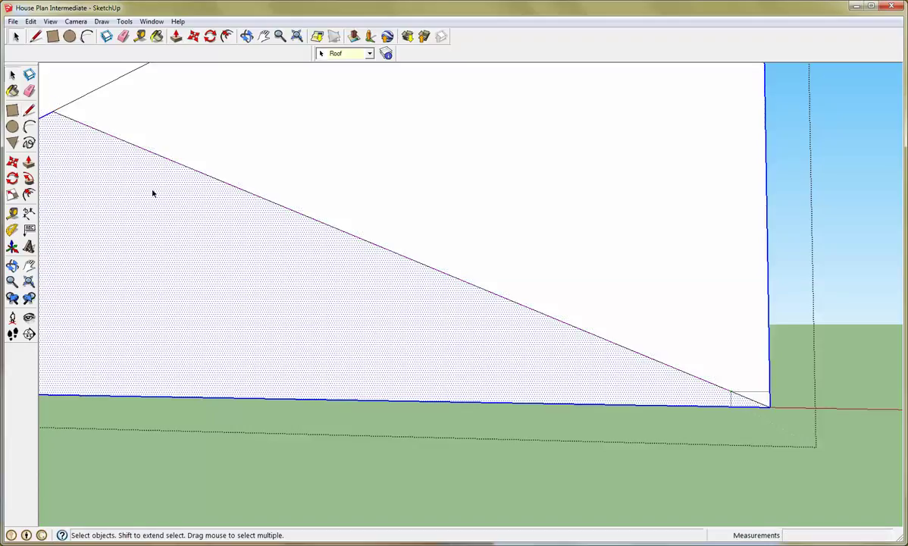
Delete the excess of the first slope line beyond the peak on the front face and close the box group
scroll(154, 196, "down", 5)
middle_click_drag(155, 197, 367, 265, "shift")
left_click(342, 220)
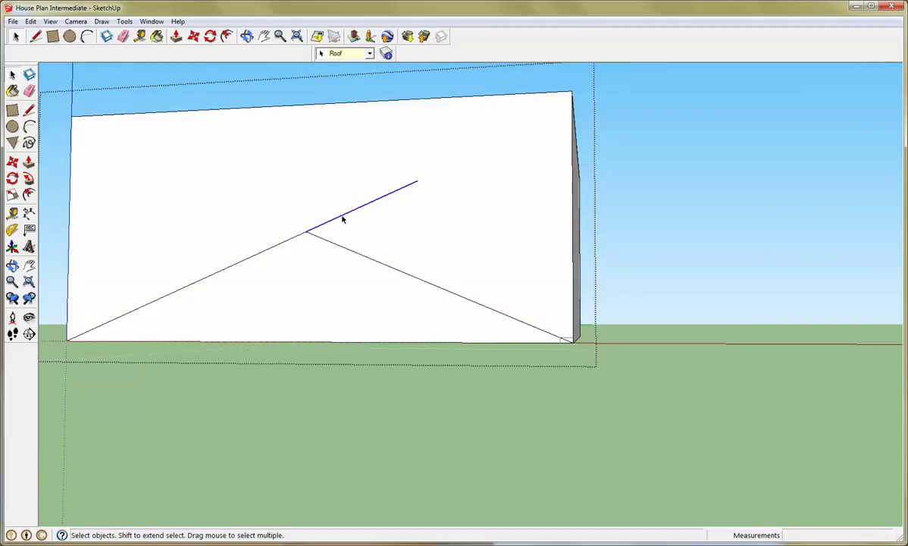
key("Delete")
left_click(409, 386)
middle_click_drag(403, 294, 424, 313)
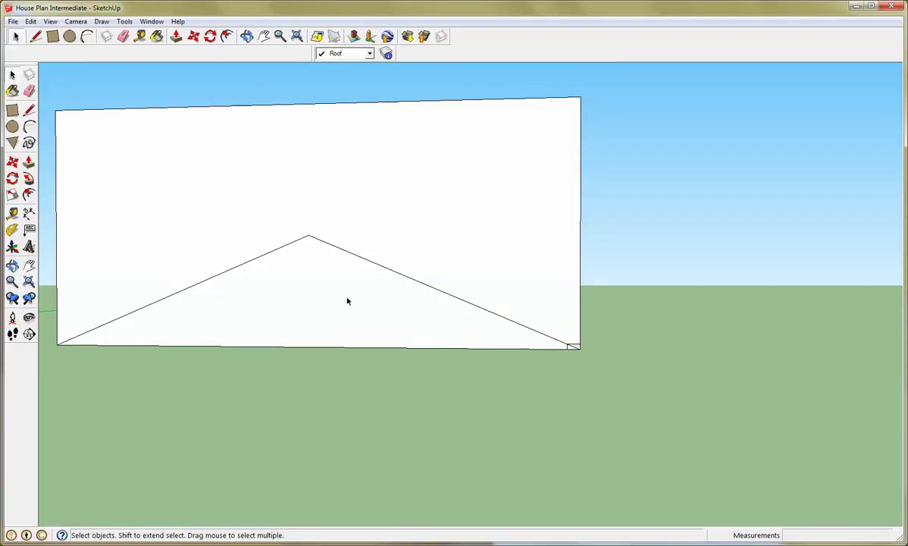
Open the box group and copy the two slope lines meeting at the peak on the front face
mouse_move(669, 326)
middle_mouse_down()
mouse_move(66, 308)
mouse_move(514, 366)
mouse_move(649, 349)
mouse_move(668, 325)
middle_mouse_up()
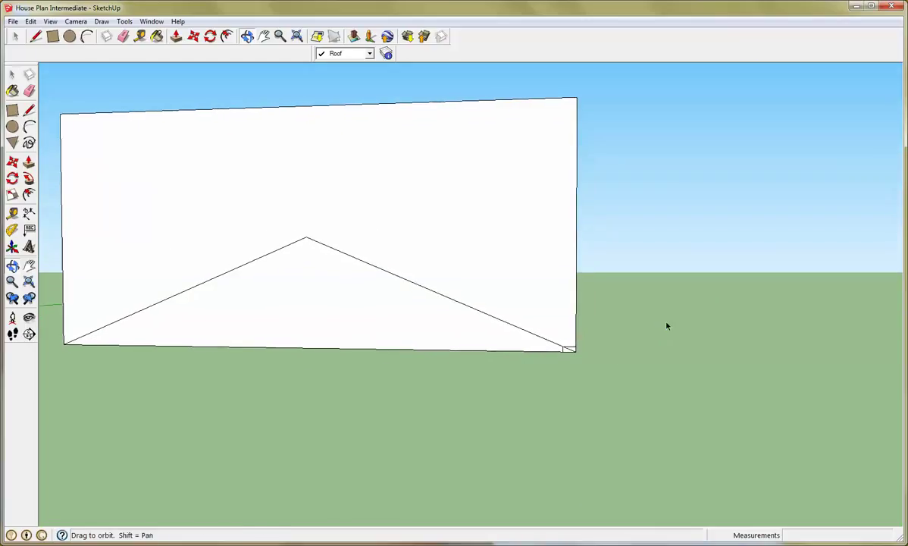
left_click(241, 266)
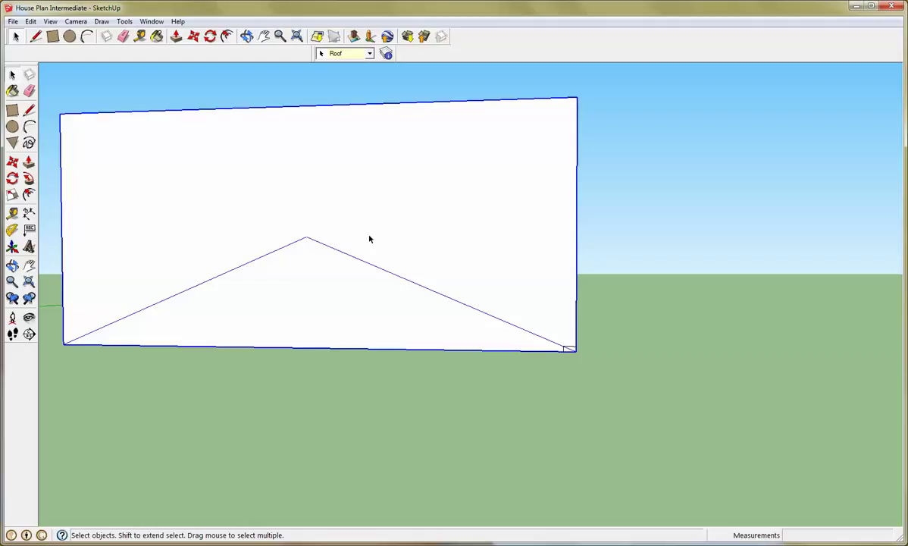
double_click(278, 251)
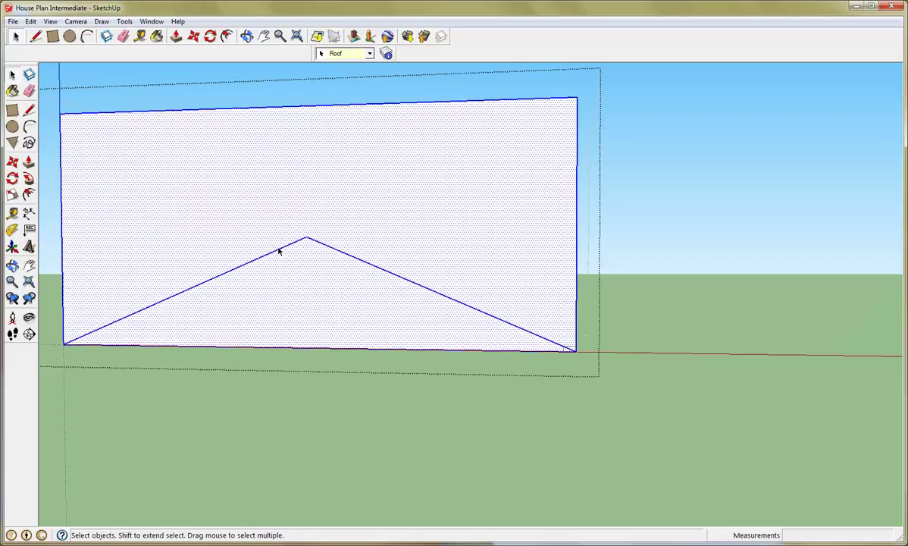
left_click(279, 251)
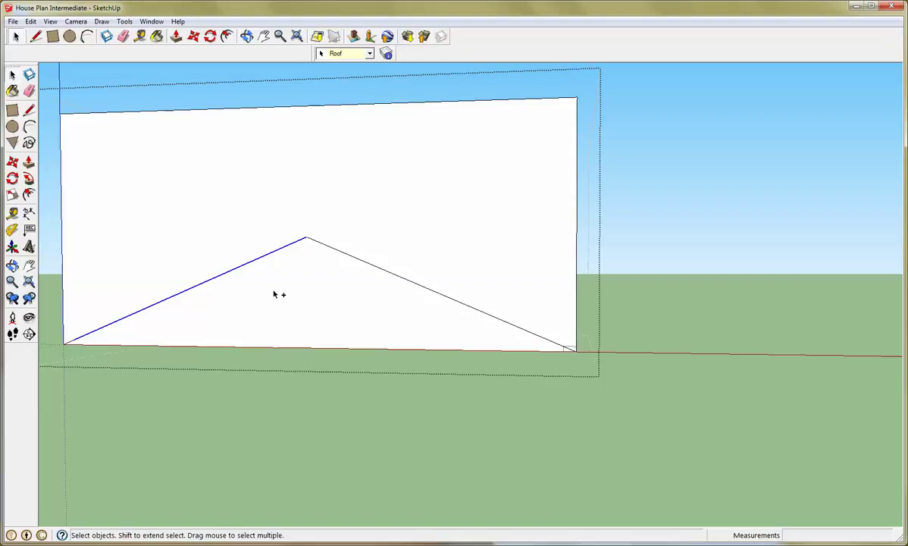
left_click(357, 260, "shift")
scroll(70, 343, "up", 6)
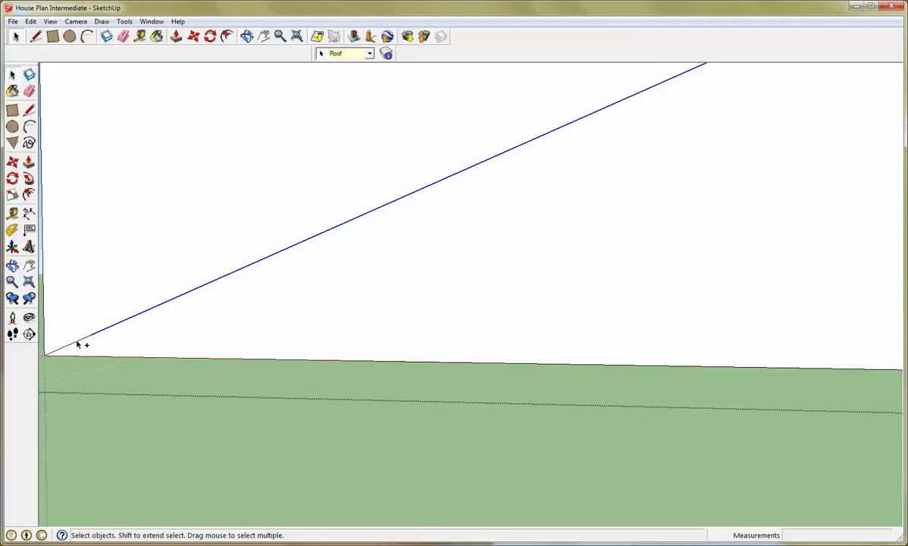
scroll(232, 345, "down", 5)
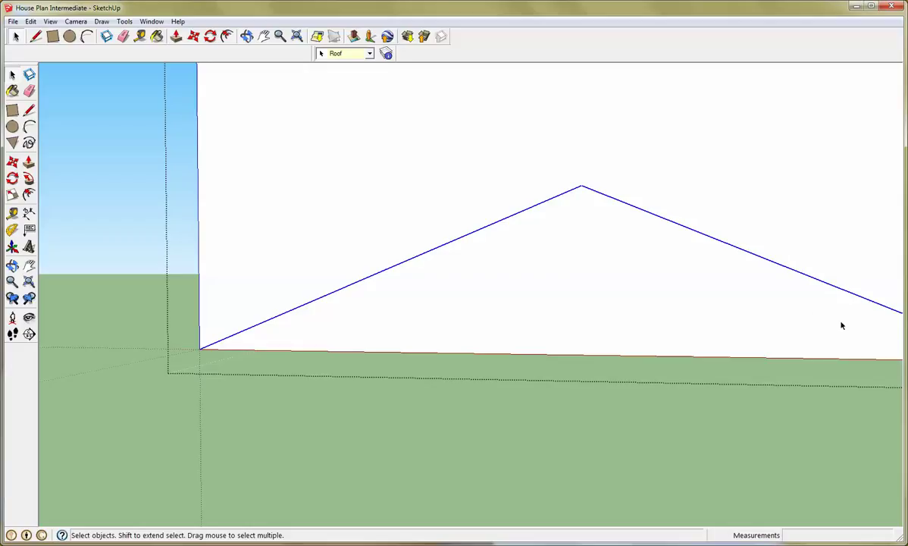
scroll(842, 326, "down", 4)
middle_click_drag(862, 339, 677, 331)
scroll(817, 357, "up", 5)
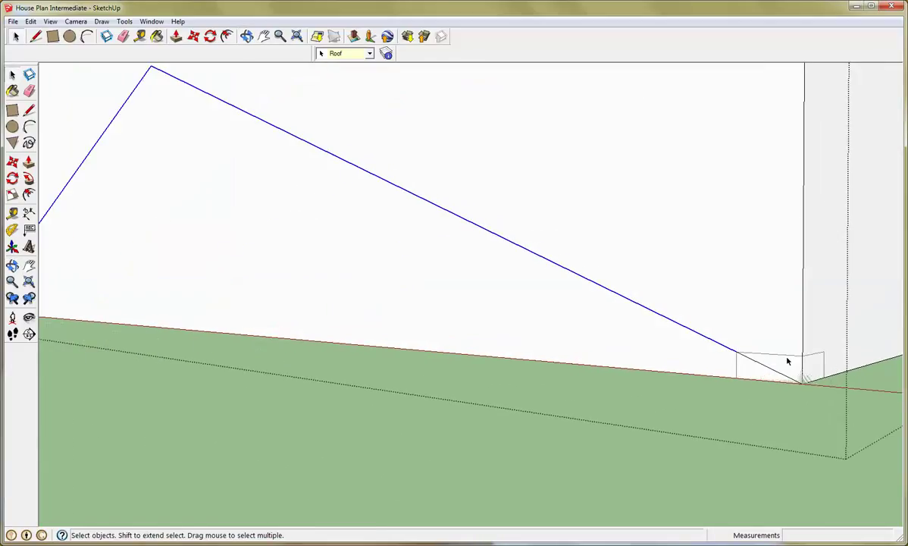
scroll(786, 377, "down", 3)
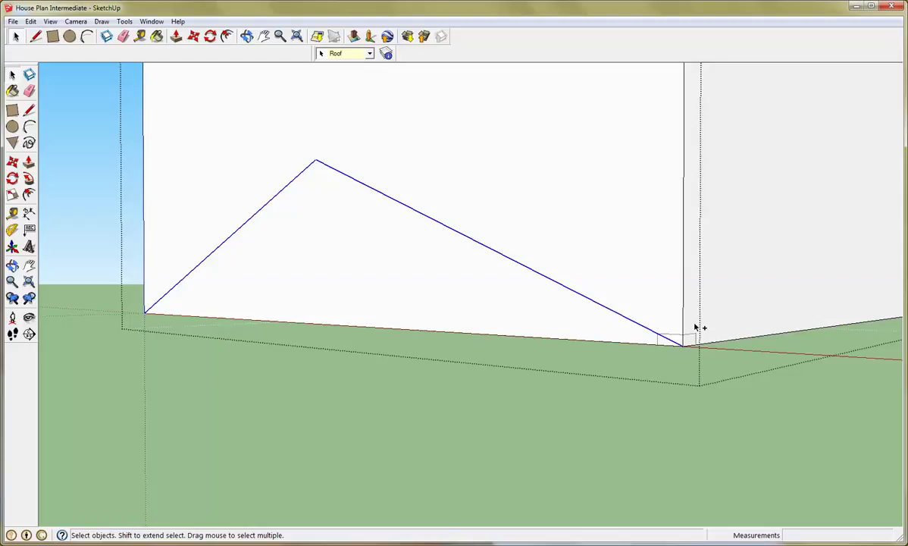
Paste the copied slope lines onto the opposite face of the box, aligning them with its bottom corners
middle_click_drag(778, 295, 290, 285)
middle_click_drag(356, 251, 267, 311)
scroll(266, 311, "down", 5)
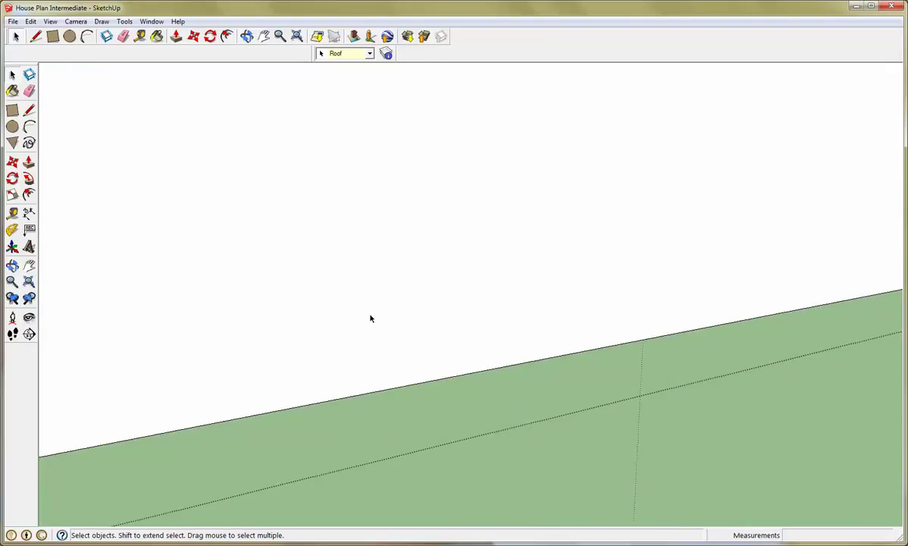
left_click(390, 306)
left_click(395, 354)
key("ctrl+v")
scroll(426, 294, "down", 6)
left_click(655, 260)
key("space")
Check that the pasted slope lines divide the face into areas above and below them, and close the box group
left_click(550, 253)
left_click(465, 181)
left_click(523, 247)
left_click(505, 226)
left_click(521, 256)
left_click(507, 234)
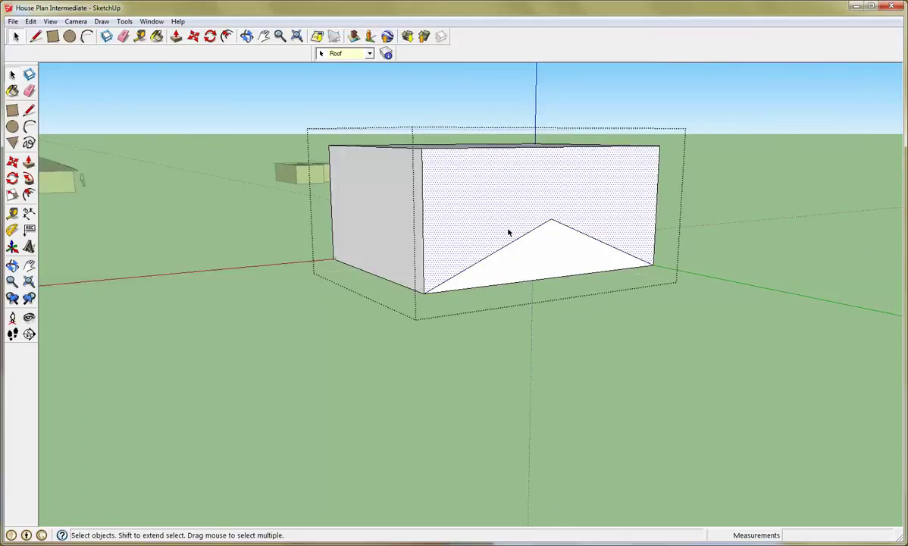
left_click(530, 256)
left_click(343, 334)
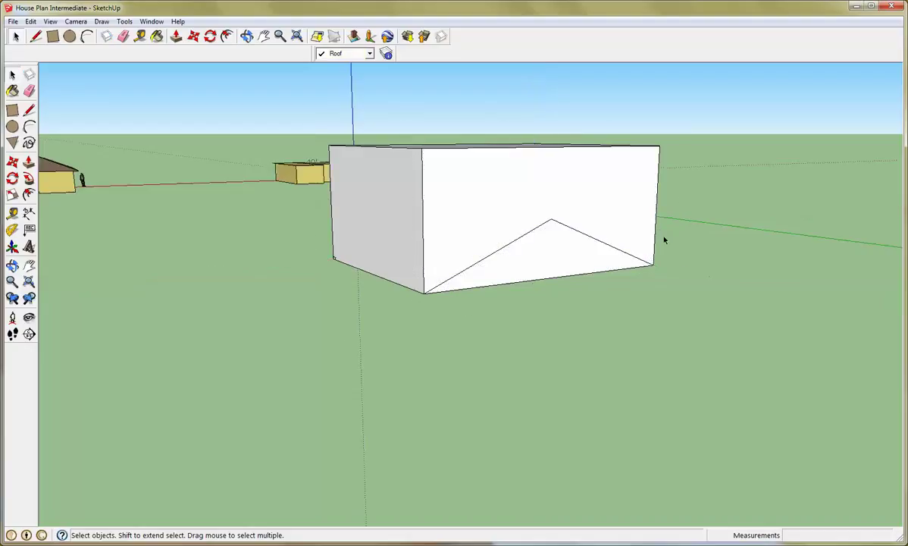
Move the slope block to the opposite bottom corner of the side face that has only one slope line
key("m")
left_click(335, 259)
middle_click_drag(712, 269, 361, 319)
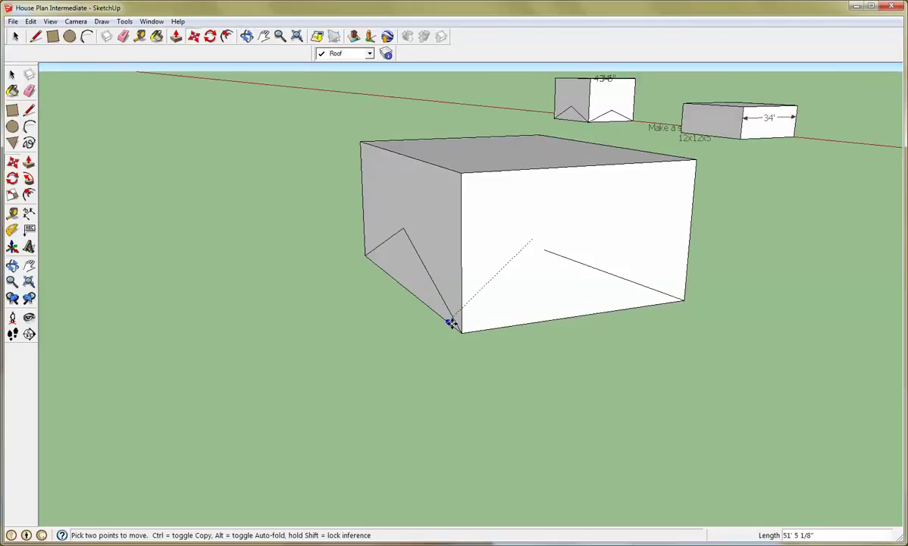
scroll(464, 332, "up", 5)
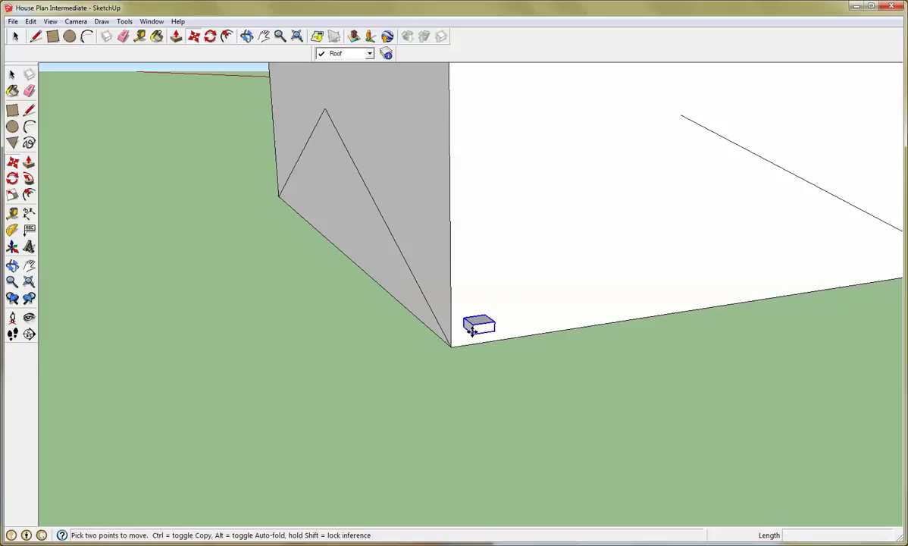
left_click(454, 344)
middle_click_drag(498, 347, 460, 307)
Inside the box group, draw a line from the corner along the block's diagonal to the existing slope line and delete the excess beyond the peak
key("space")
triple_click(520, 280)
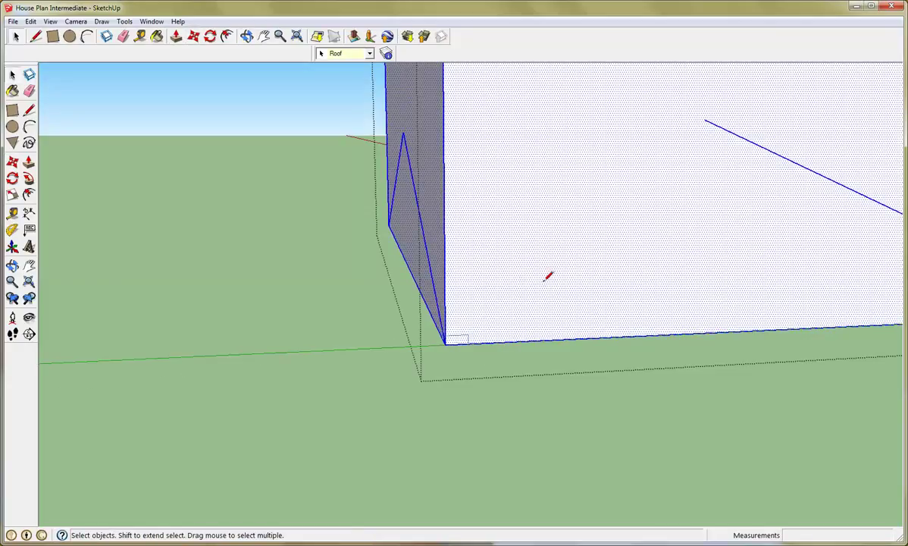
key("l")
left_click(446, 343)
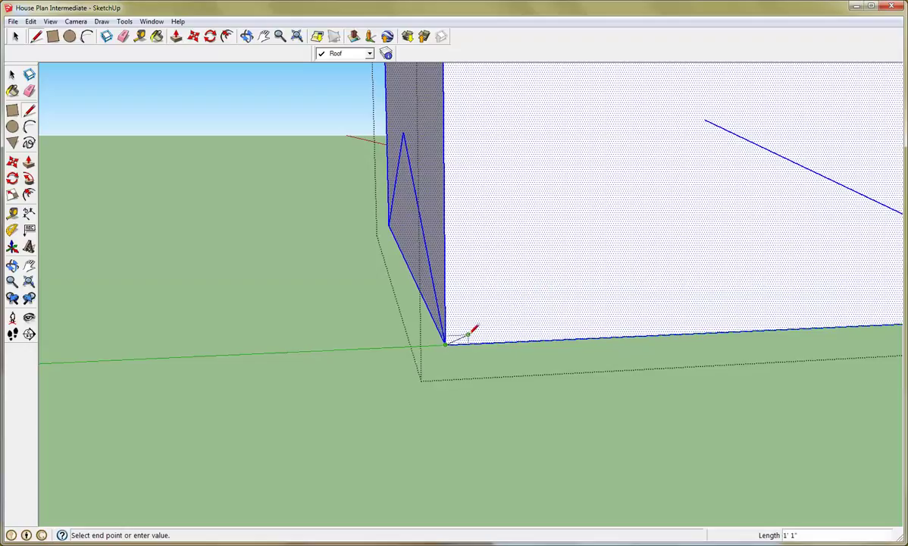
left_click(824, 172)
key("space")
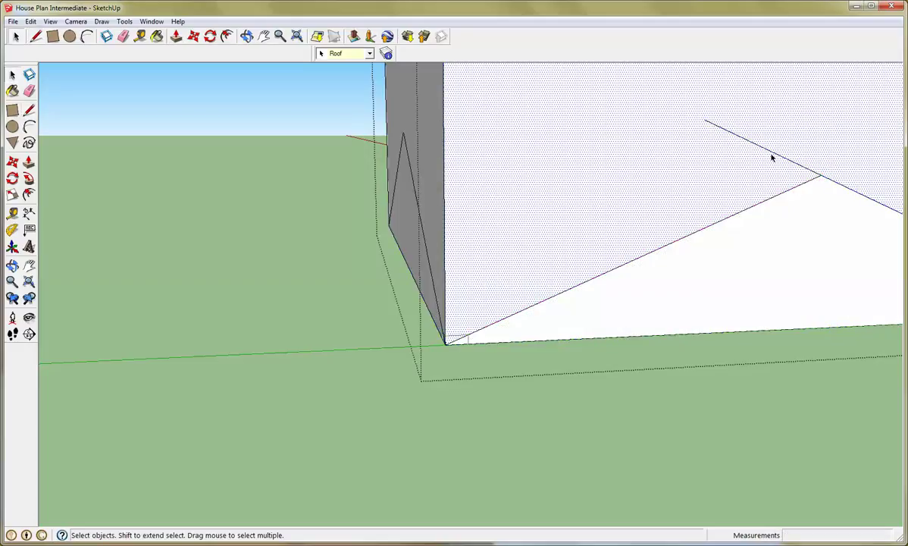
left_click(773, 155)
key("Delete")
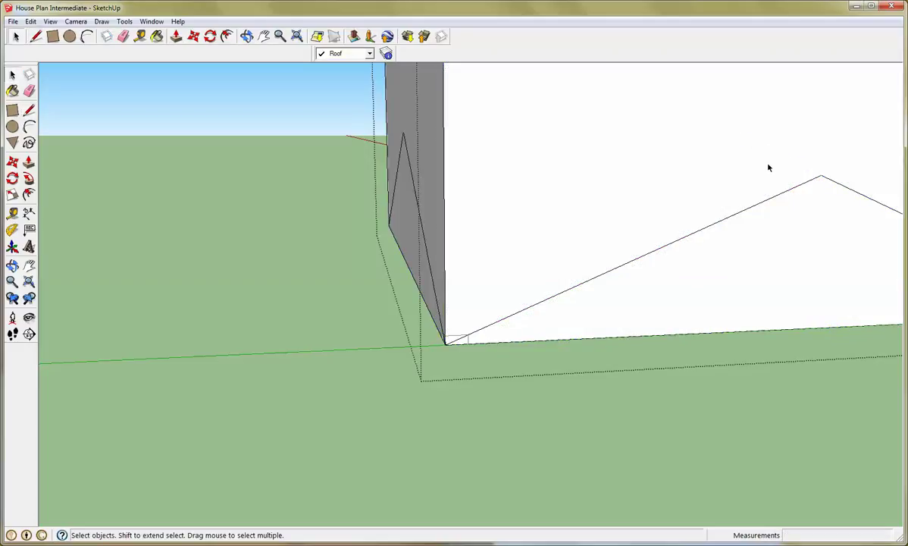
Copy the two slope lines that meet at the peak on the side face
middle_click_drag(768, 169, 721, 195, "shift")
scroll(398, 248, "up", 3)
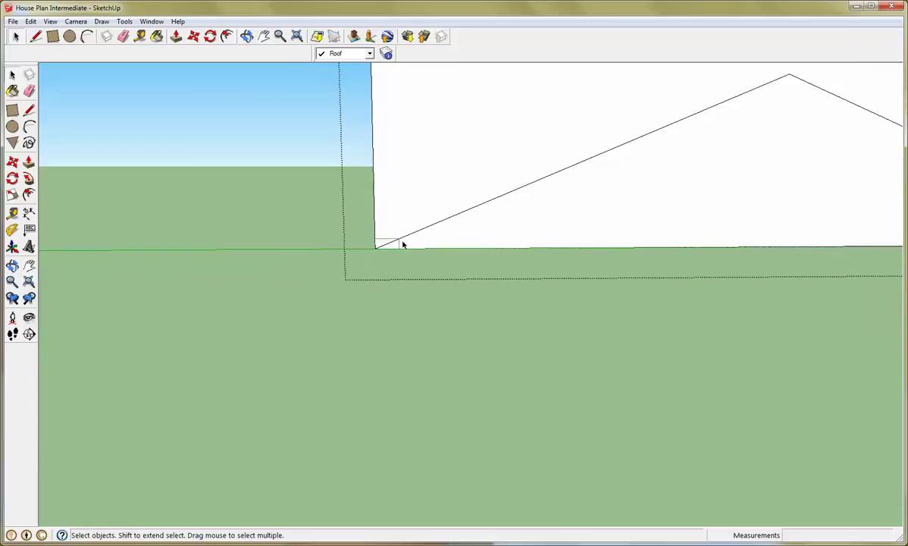
left_click(394, 242)
left_click(427, 228)
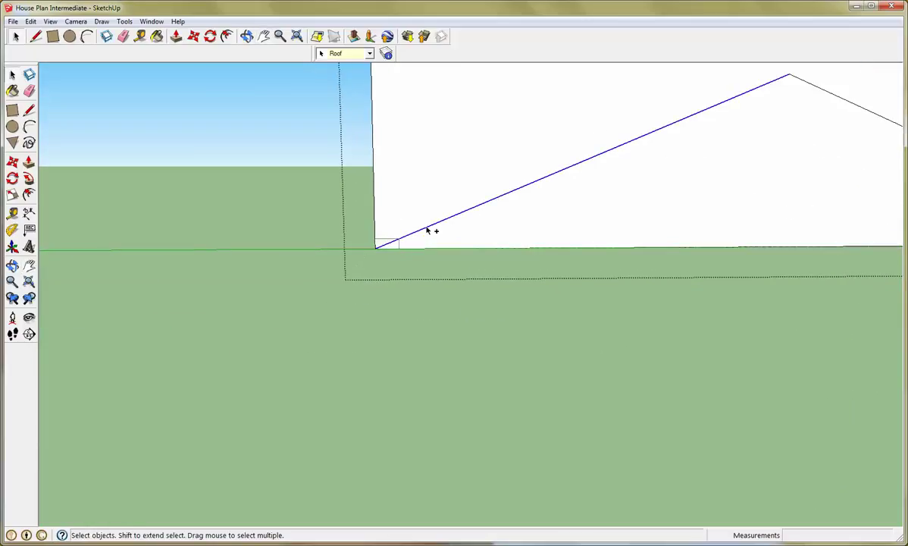
scroll(606, 250, "down", 2)
middle_click_drag(754, 183, 558, 198, "shift")
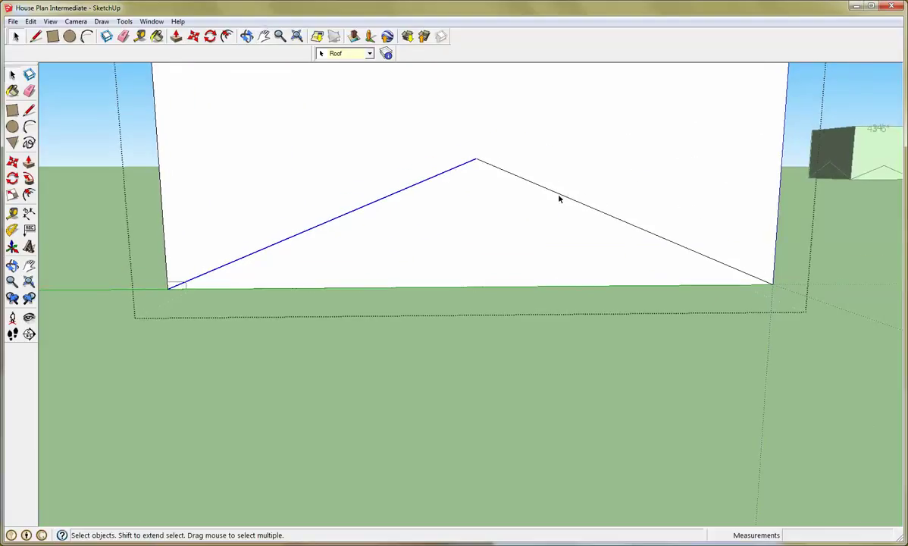
left_click(560, 196, "ctrl")
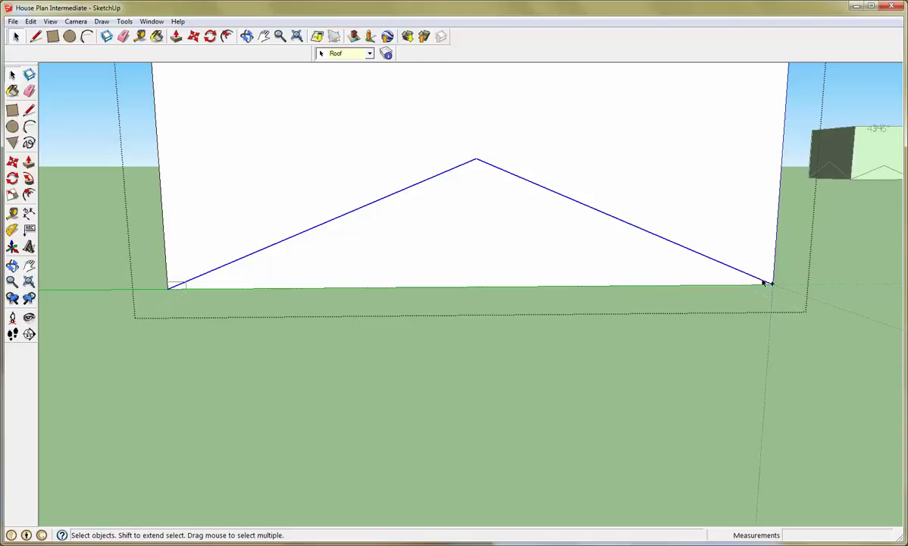
left_click(574, 256, "ctrl")
Paste the copied slope lines onto the opposite side face, aligning them with its bottom corners, and close the box group
mouse_move(202, 205)
middle_mouse_down()
mouse_move(632, 219)
mouse_move(505, 264)
middle_mouse_up()
scroll(305, 295, "down", 6)
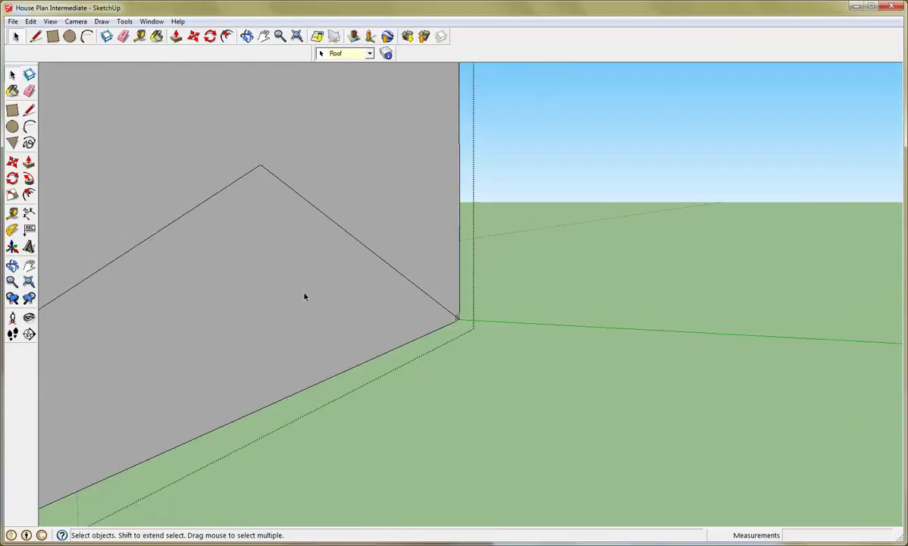
middle_click_drag(93, 319, 284, 307)
scroll(230, 310, "down", 3)
left_click(222, 308, "ctrl")
key("ctrl+v")
left_click(123, 350)
left_click(225, 385)
Move the slope block about 84' away from the box into open space
middle_click_drag(300, 302, 193, 352)
middle_click_drag(488, 211, 266, 210)
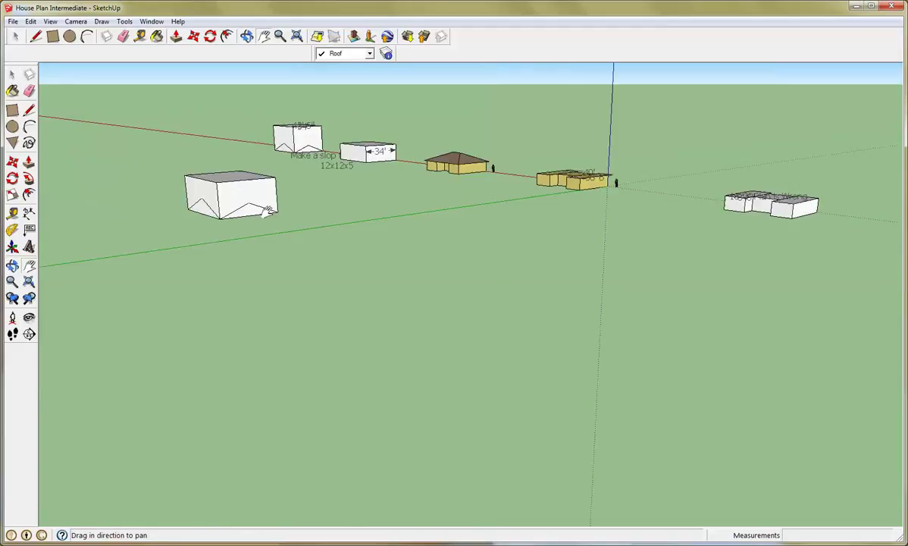
scroll(237, 211, "up", 6)
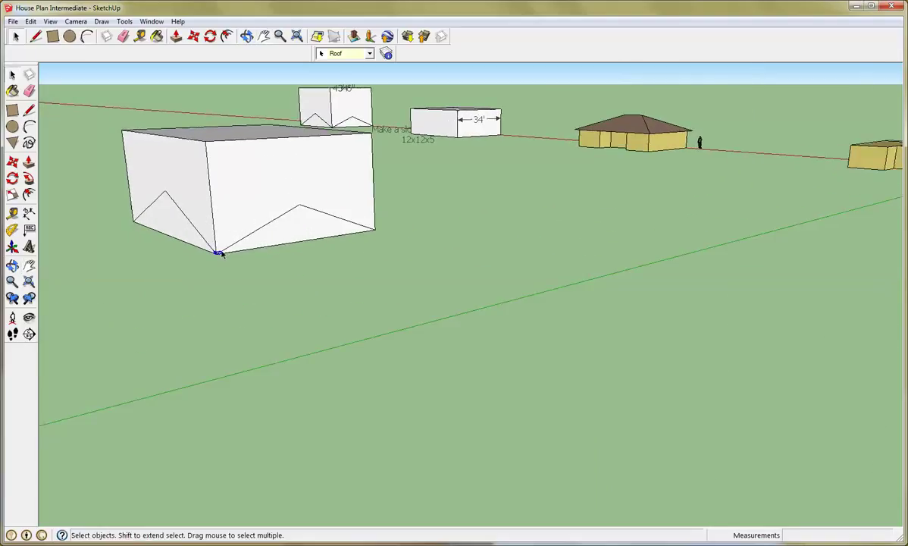
key("m")
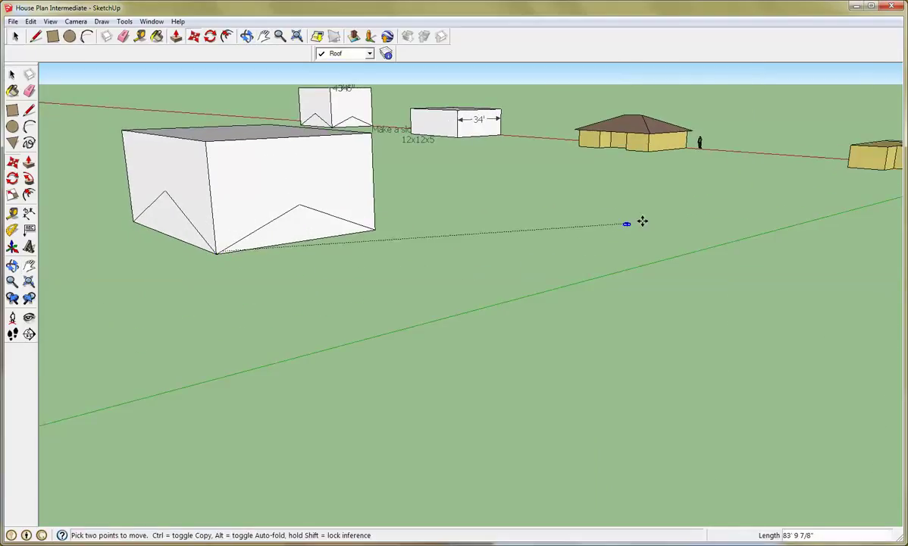
middle_click_drag(644, 217, 469, 241)
Check the slope outlines on the faces of the box group from several sides
key("space")
triple_click(343, 237)
middle_click_drag(271, 261, 497, 231)
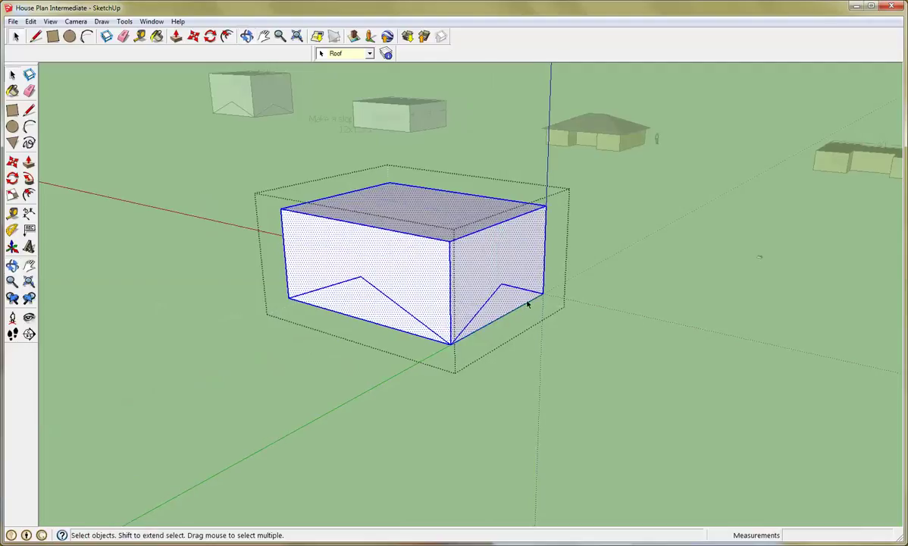
middle_click_drag(468, 296, 505, 276)
left_click(600, 339)
scroll(425, 278, "up", 4)
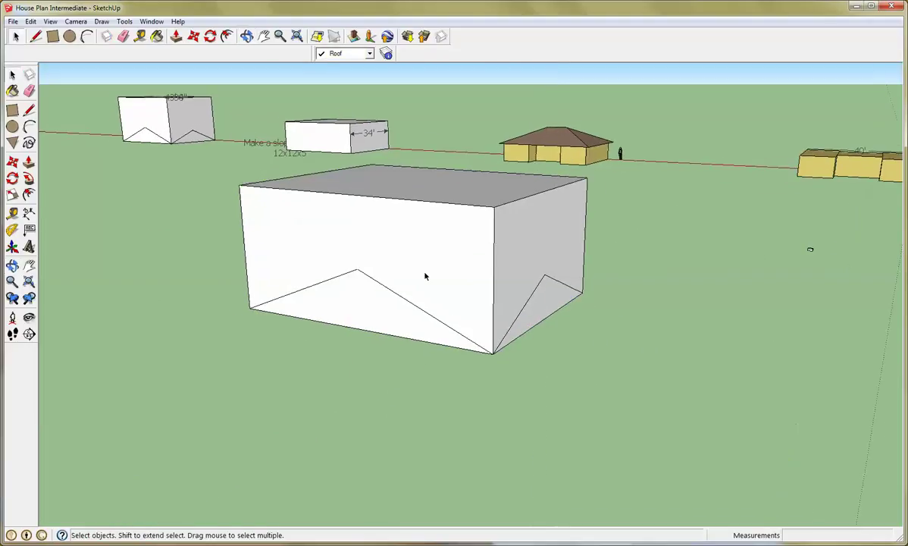
left_click(425, 276)
left_click(412, 407)
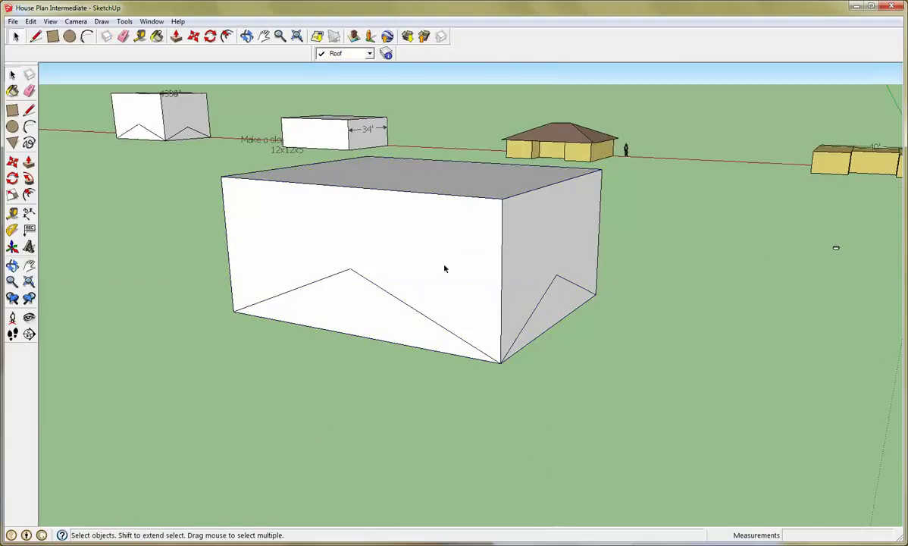
Display back edges and, inside the box group, join the peaks of opposite faces with a 34' line and a second crossing line
mouse_move(448, 273)
middle_mouse_down()
mouse_move(584, 229)
mouse_move(515, 207)
mouse_move(402, 211)
mouse_move(430, 199)
mouse_move(334, 266)
mouse_move(484, 270)
mouse_move(454, 276)
middle_mouse_up()
scroll(460, 259, "up", 4)
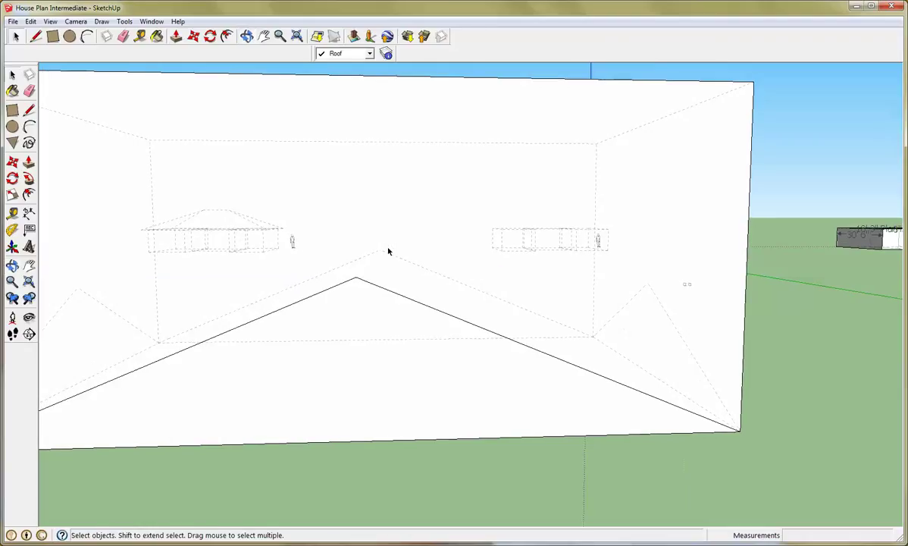
left_click(437, 248)
key("l")
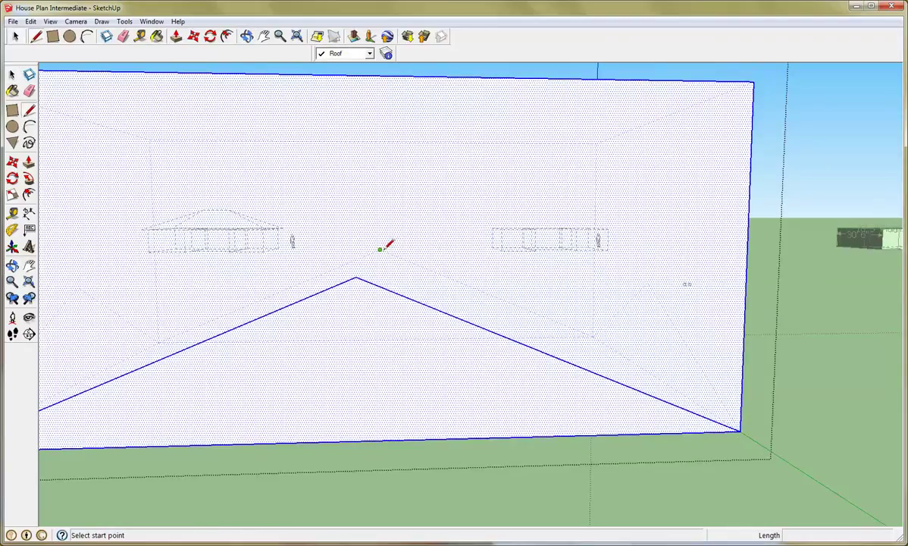
left_click(381, 248)
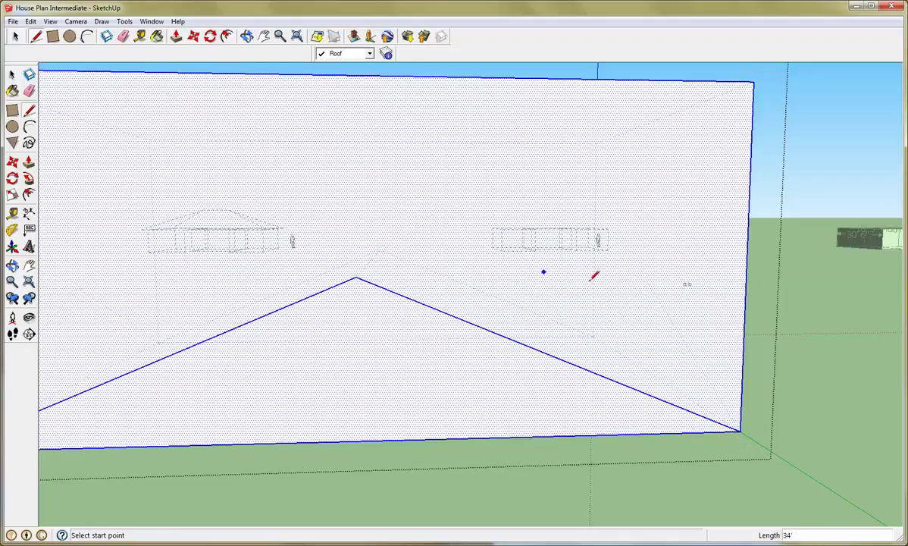
left_click(648, 282)
key("space")
mouse_move(289, 314)
middle_mouse_down()
mouse_move(365, 367)
mouse_move(472, 358)
middle_mouse_up()
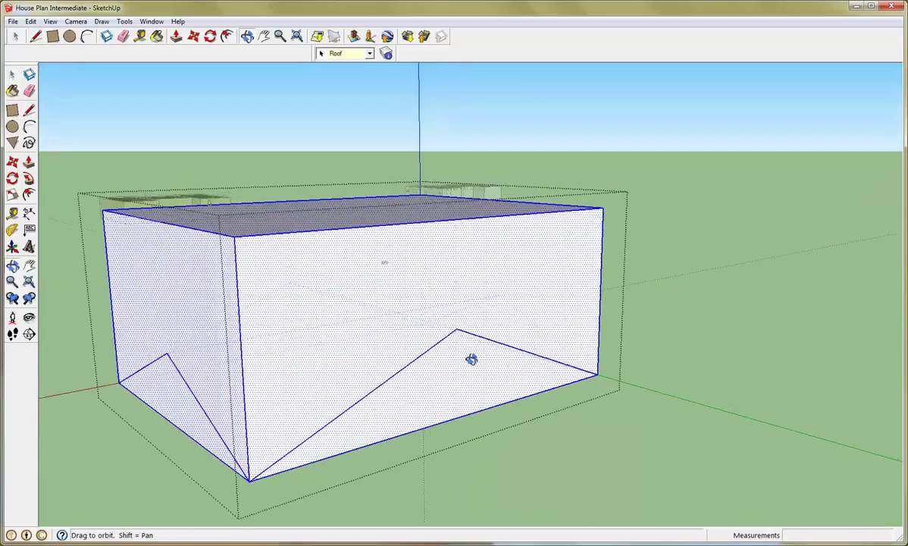
left_click(540, 455)
Inside the box group, delete the wall area above the slope lines on the front face together with its outer edges
middle_click_drag(362, 364, 605, 315)
middle_click_drag(430, 316, 427, 318)
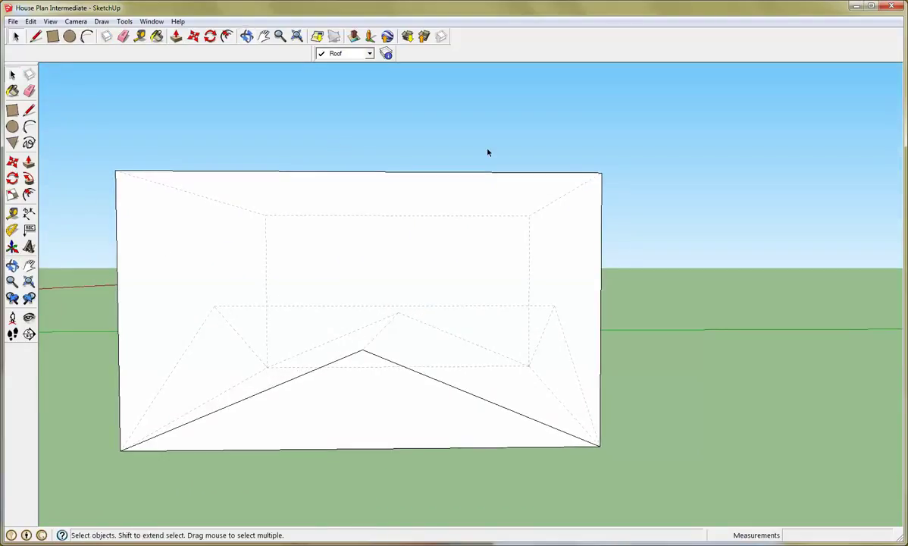
middle_click_drag(399, 266, 424, 246)
left_click_drag(428, 121, 106, 115)
double_click(214, 193)
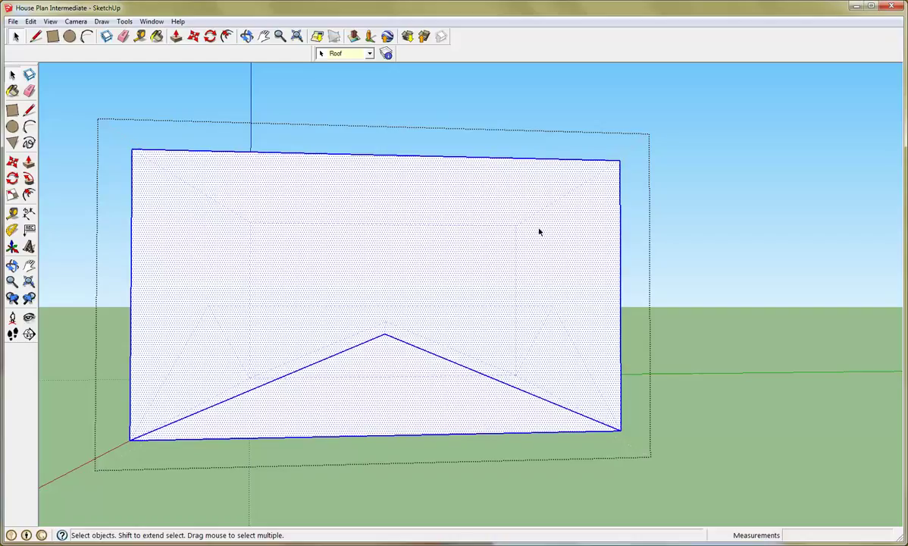
left_click_drag(162, 113, 127, 117)
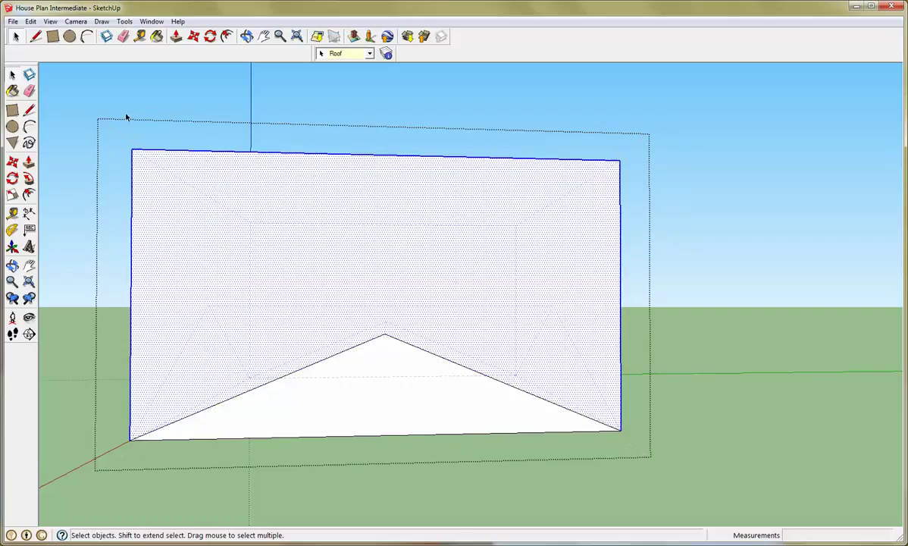
key("Delete")
Delete the matching wall area above the slope lines on the opposite face and close the box group
middle_click_drag(776, 335, 621, 277)
left_click_drag(194, 194, 227, 225)
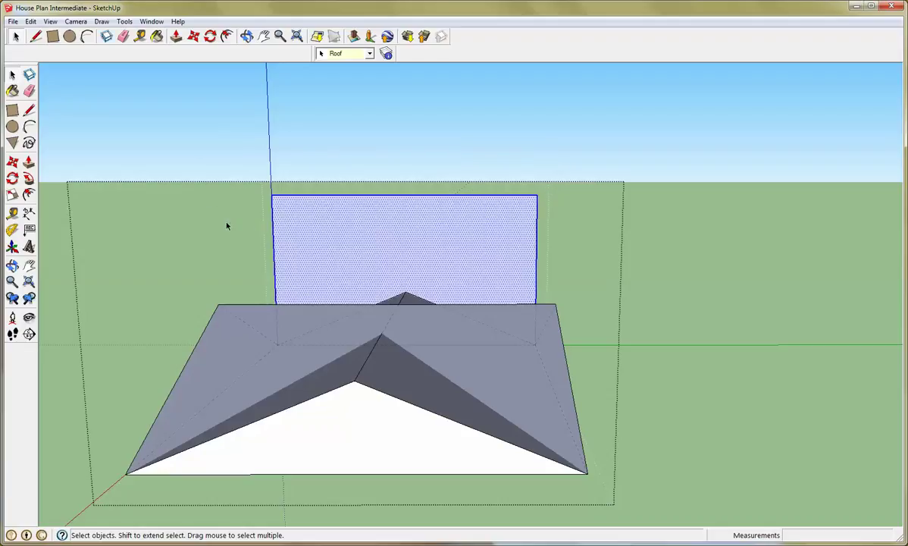
key("Delete")
middle_click_drag(280, 239, 722, 247)
middle_click_drag(525, 362, 338, 337)
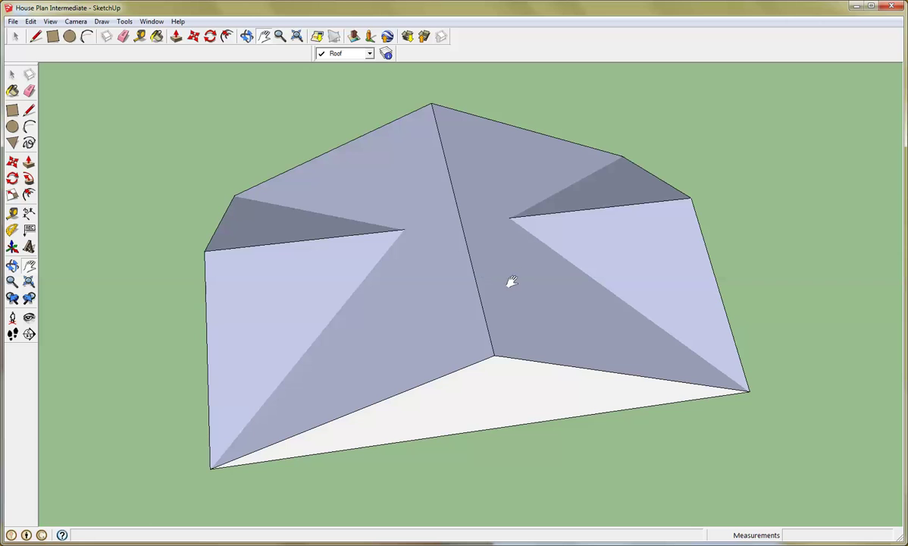
middle_click_drag(567, 215, 445, 335)
Reopen the roof group and draw a hip line from a bottom corner to the point where the roof slopes meet
triple_click(444, 333)
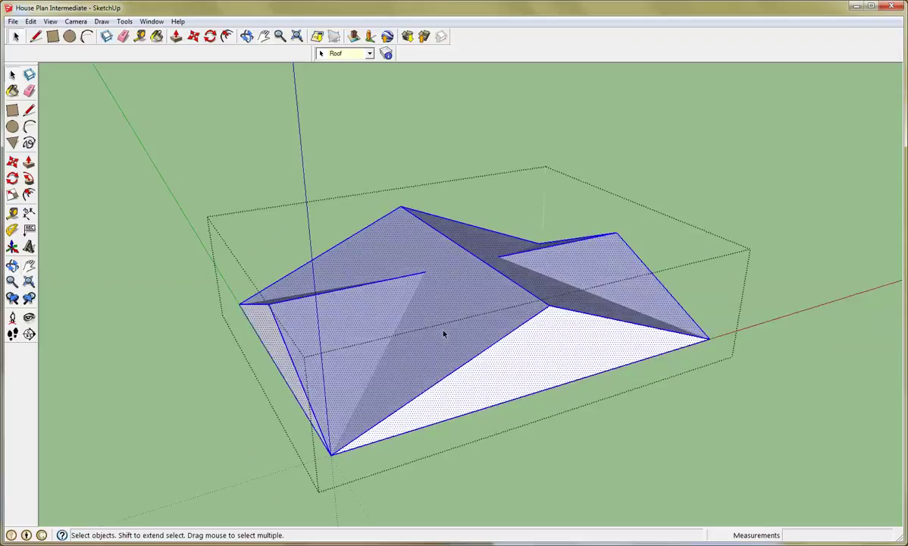
key("l")
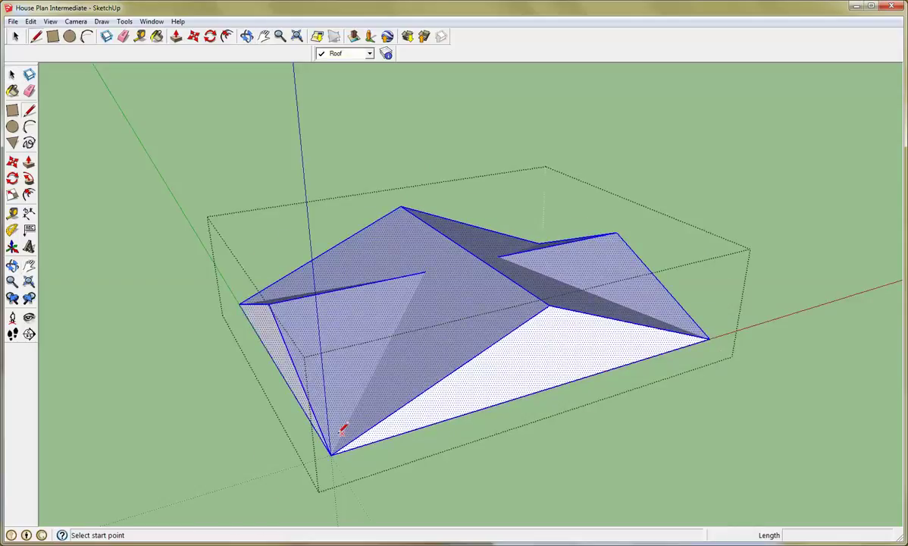
left_click(334, 452)
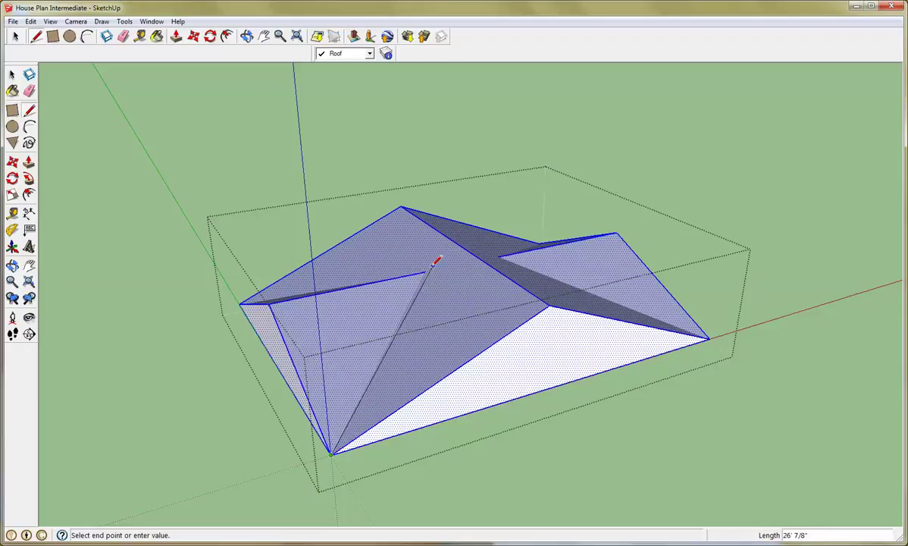
left_click(423, 272)
Draw the hip lines from the slope meeting points to the remaining bottom corners and close the roof group
middle_click_drag(423, 270, 489, 298)
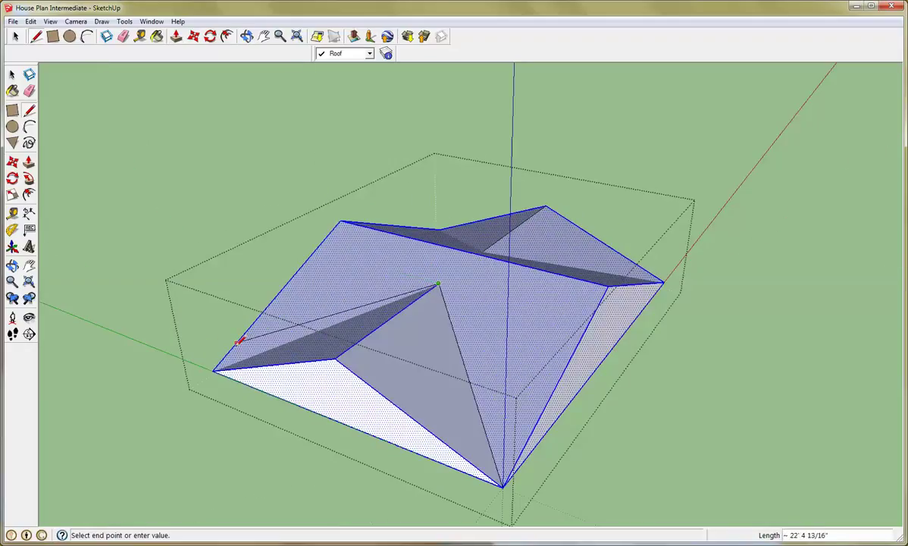
middle_click_drag(214, 365, 584, 463)
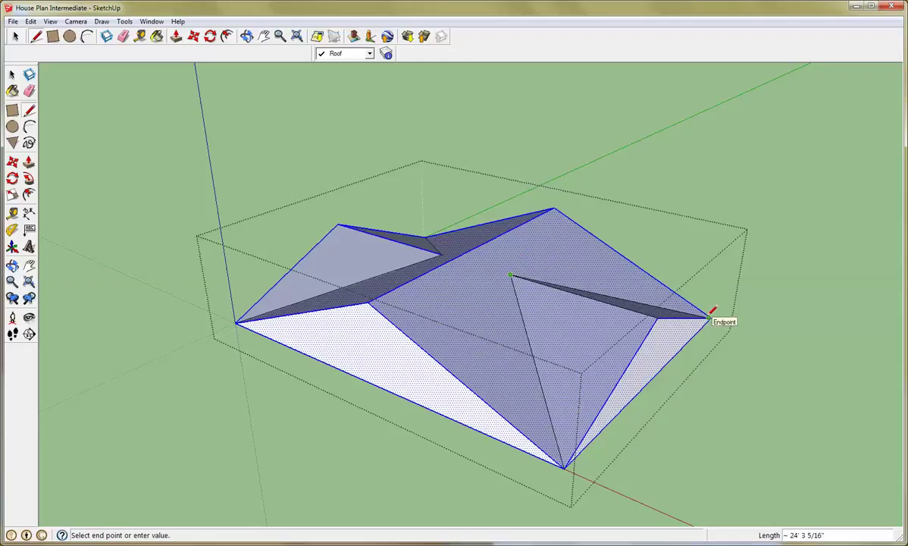
scroll(712, 316, "up", 4)
mouse_move(714, 314)
middle_mouse_down()
mouse_move(539, 220)
mouse_move(762, 347)
middle_mouse_up()
left_click(755, 354)
key("space")
left_click(797, 345)
middle_click_drag(797, 345, 734, 377)
scroll(734, 417, "up", 3)
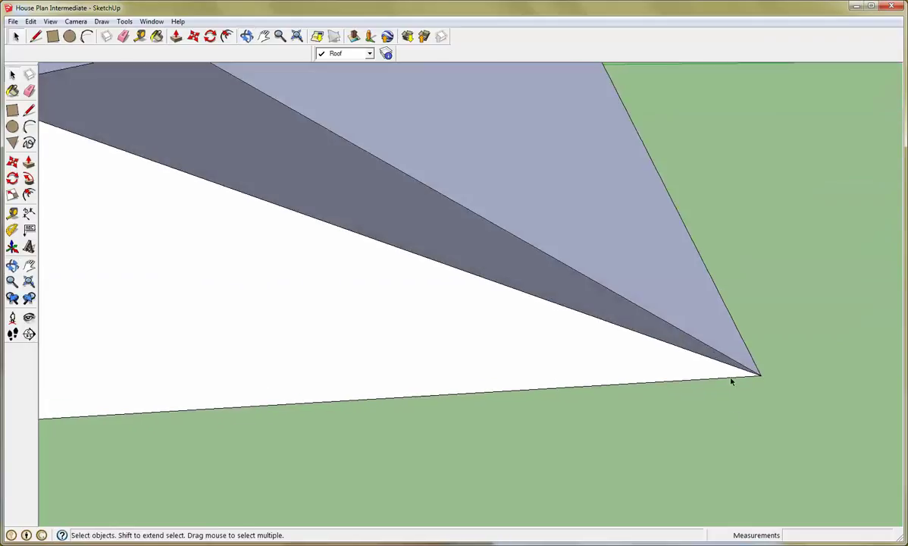
Inside the roof group, delete the surplus sloped faces and edges that project outside the hip lines on one side
scroll(683, 354, "down", 5)
middle_click_drag(514, 270, 434, 199)
triple_click(547, 203)
left_click_drag(570, 198, 546, 180)
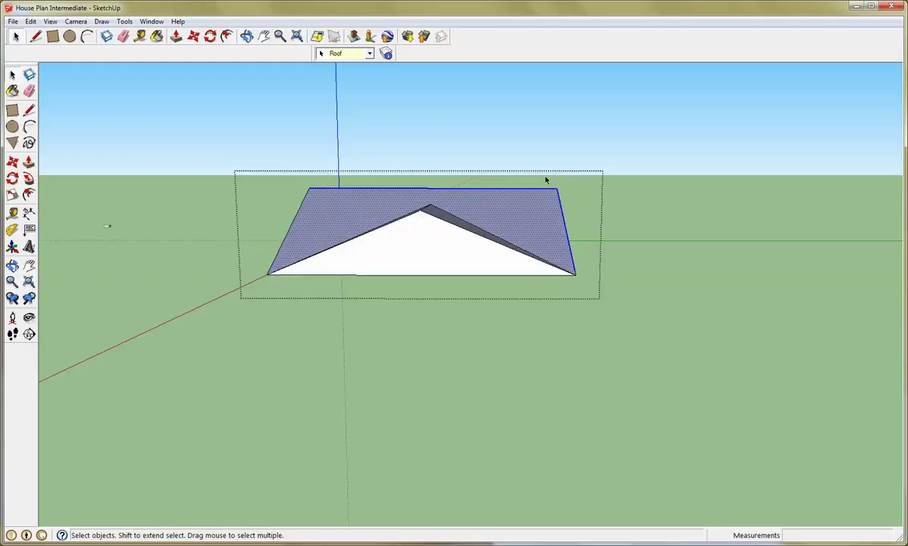
key("Delete")
Delete the remaining surplus top edges on both ends of the ridge, leaving only the hip roof planes
middle_click_drag(543, 180, 527, 229)
middle_click_drag(342, 211, 776, 211)
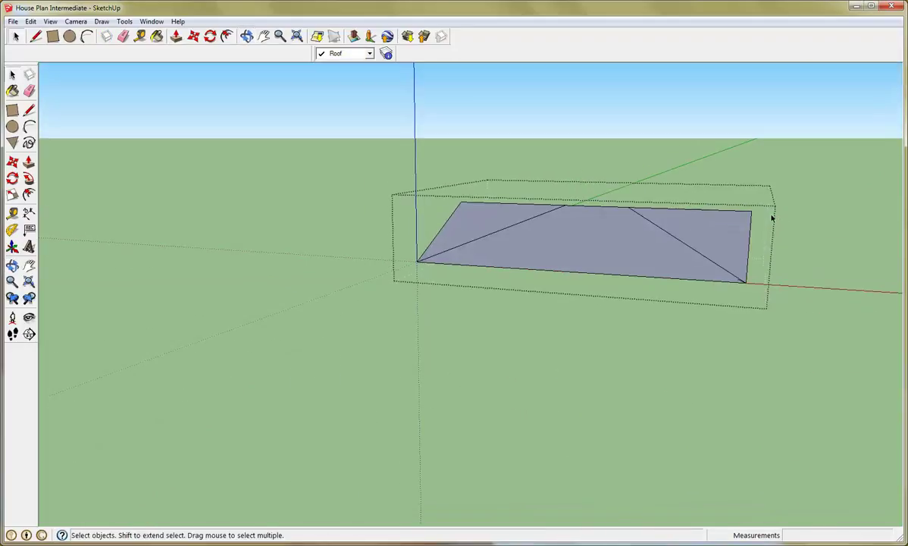
left_click(721, 205)
key("Delete")
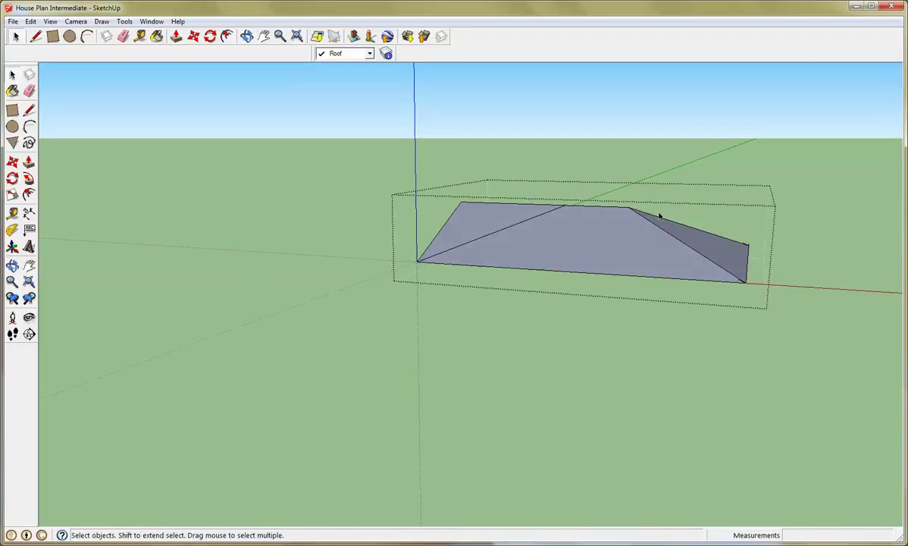
left_click_drag(474, 211, 475, 212)
middle_click_drag(432, 189, 842, 336)
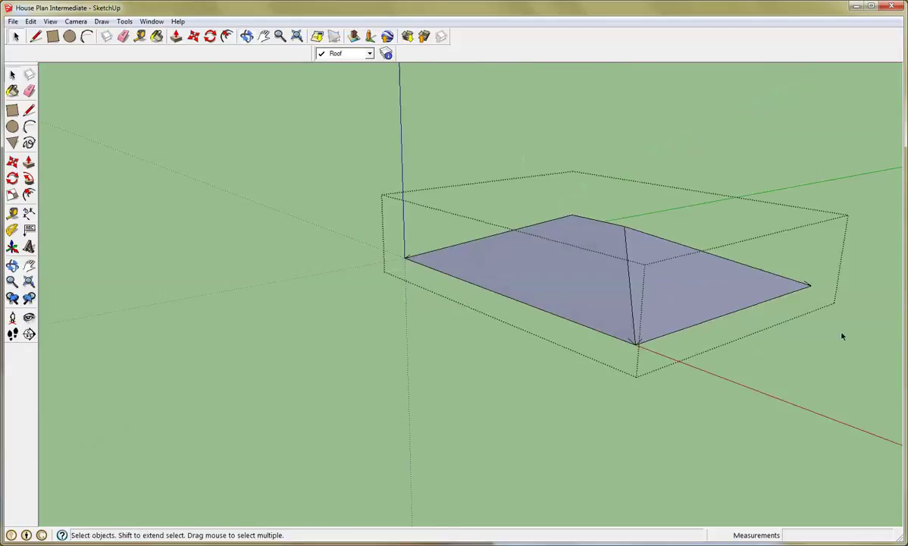
Erase the stray line stubs at the first base corner of the hip roof
scroll(819, 292, "up", 6)
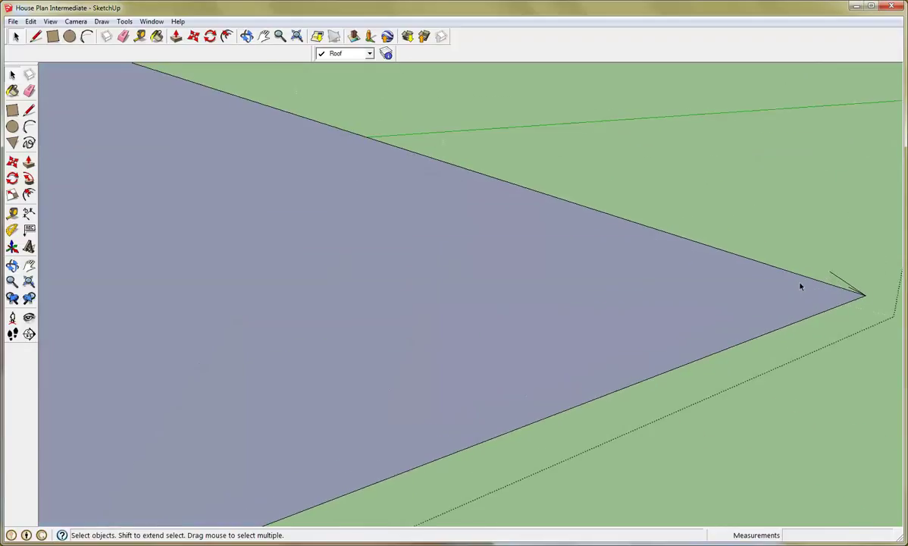
middle_click_drag(816, 297, 472, 260)
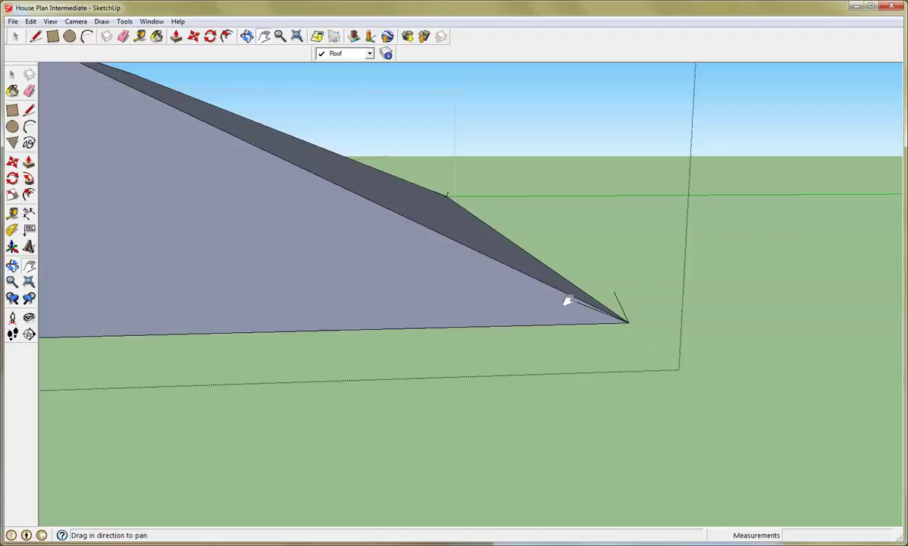
key("e")
left_click(614, 305)
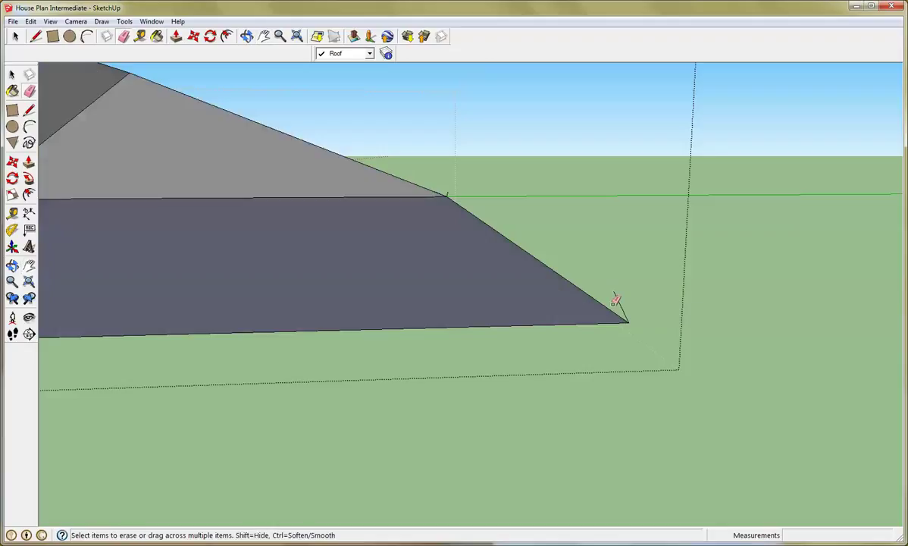
left_click(616, 302)
mouse_move(619, 298)
middle_mouse_down()
mouse_move(582, 326)
mouse_move(592, 307)
middle_mouse_up()
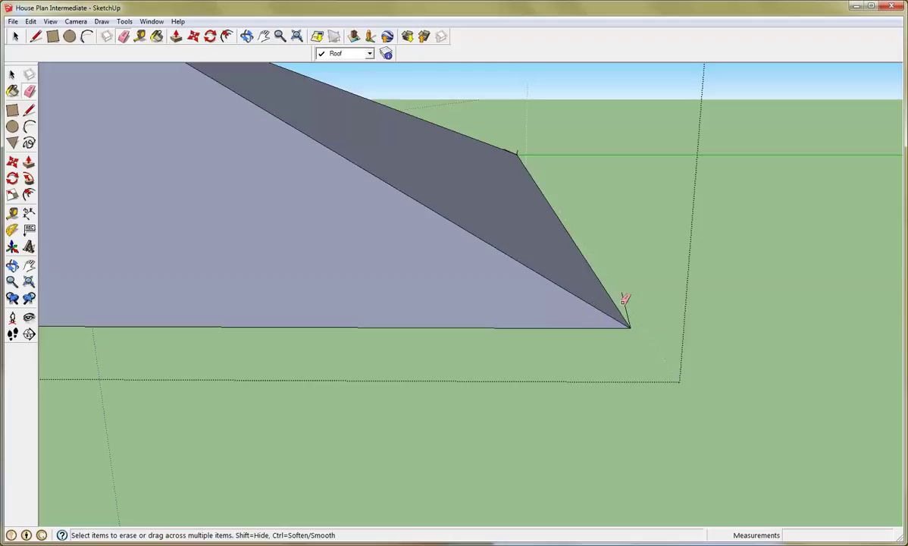
middle_click_drag(657, 260, 766, 254)
Erase the stray line stubs at the remaining base corners of the hip roof and close the roof group
scroll(697, 122, "up", 5)
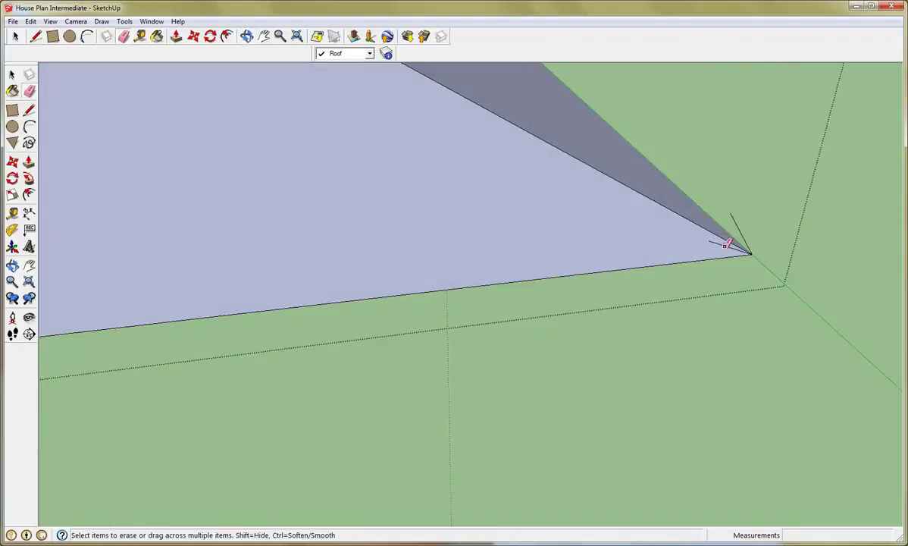
mouse_move(489, 198)
middle_mouse_down()
mouse_move(734, 170)
mouse_move(283, 261)
mouse_move(198, 316)
mouse_move(491, 240)
mouse_move(569, 199)
mouse_move(523, 201)
mouse_move(517, 190)
mouse_move(525, 242)
middle_mouse_up()
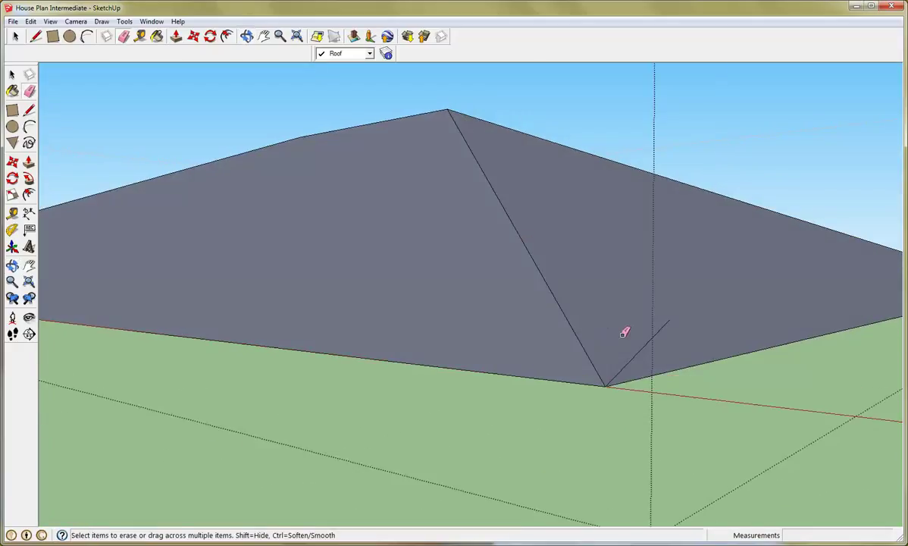
middle_click_drag(616, 334, 590, 235)
scroll(201, 320, "down", 5)
mouse_move(161, 317)
middle_mouse_down()
mouse_move(499, 296)
mouse_move(588, 320)
mouse_move(564, 310)
middle_mouse_up()
scroll(486, 309, "down", 4)
mouse_move(486, 309)
middle_mouse_down()
mouse_move(614, 353)
mouse_move(615, 417)
middle_mouse_up()
scroll(591, 426, "down", 4)
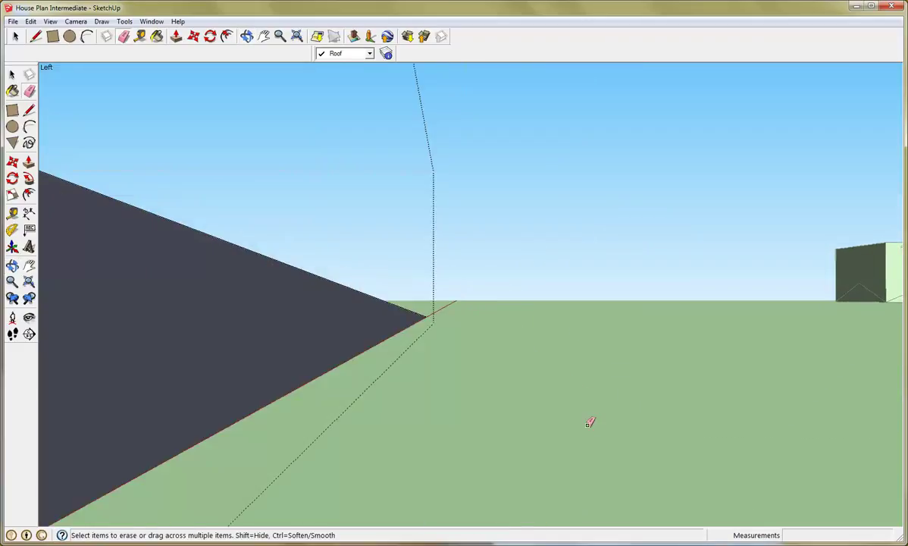
middle_click_drag(560, 429, 568, 403)
scroll(575, 382, "up", 3)
scroll(578, 380, "down", 2)
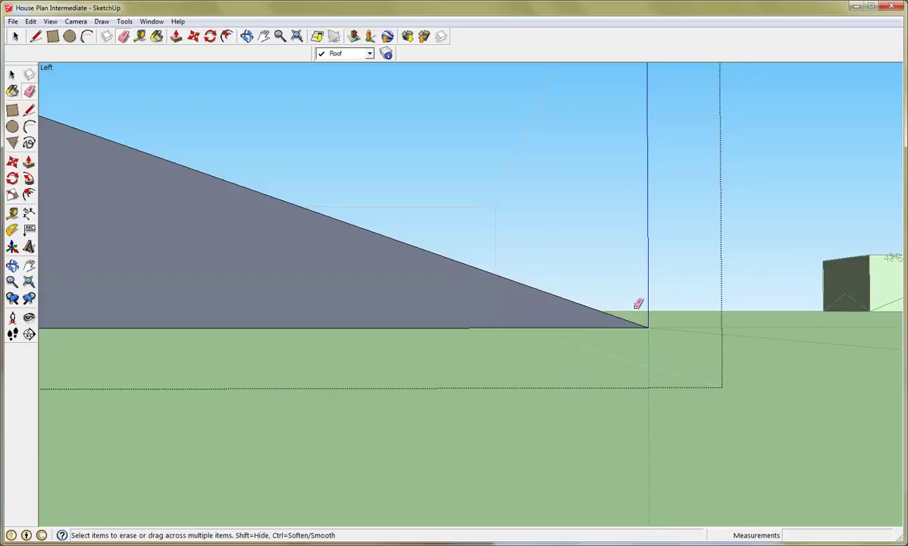
key("space")
middle_click_drag(213, 211, 380, 261)
scroll(297, 251, "down", 5)
middle_click_drag(296, 253, 395, 318)
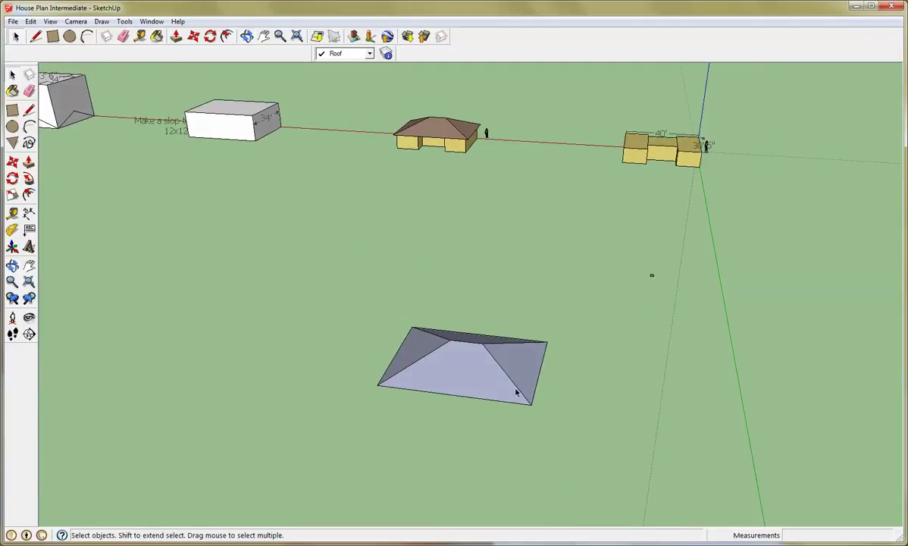
Paint all four planes inside the roof group with the Roofing_Shingles_Asphalt material, then close the group and the material library
double_click(472, 381)
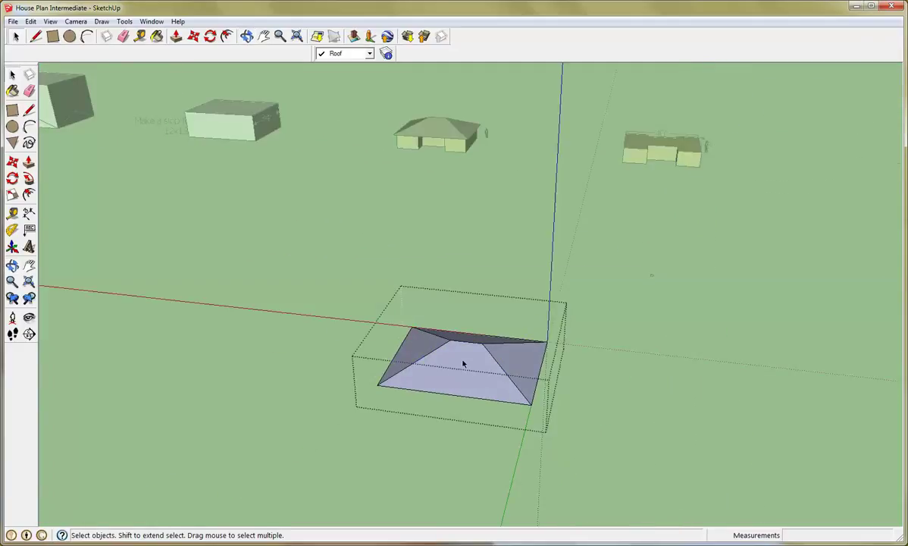
key("b")
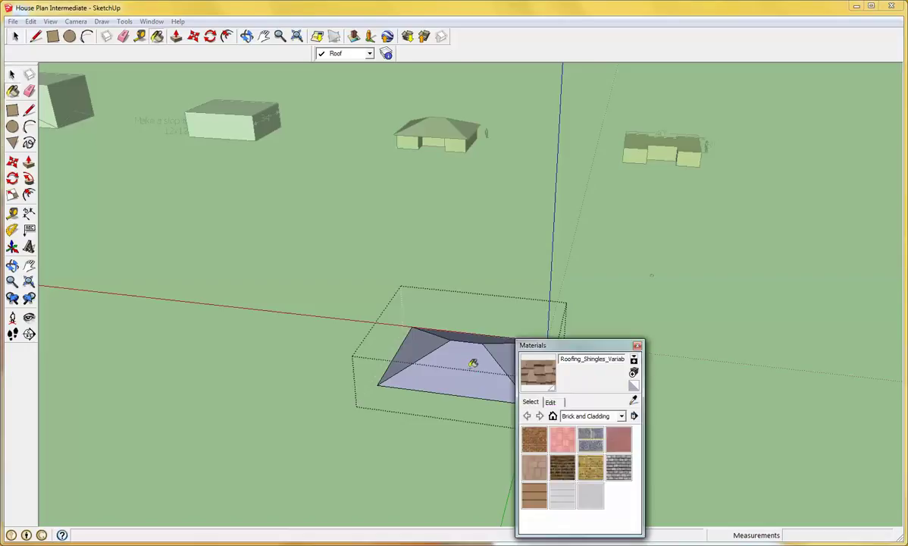
left_click(586, 416)
left_click(580, 497)
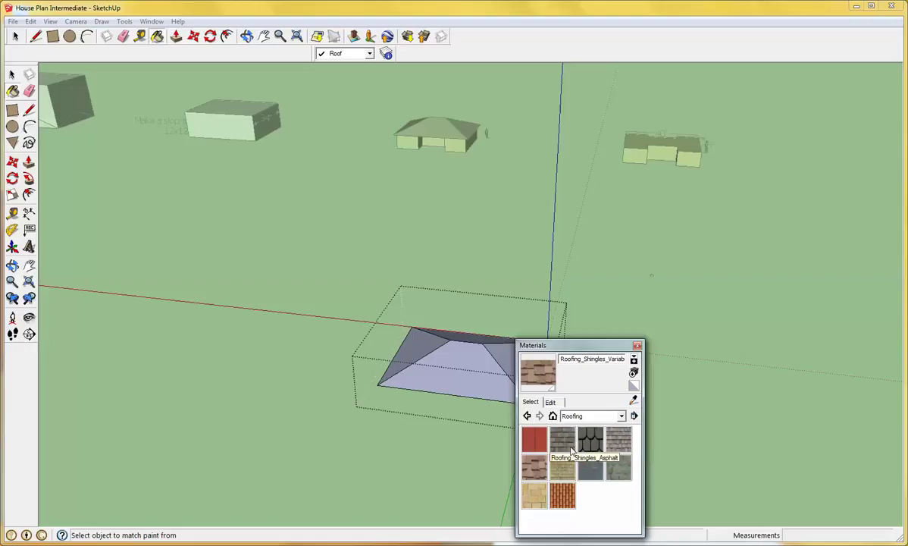
left_click(570, 446)
left_click(465, 370)
left_click(417, 343)
left_click(458, 332)
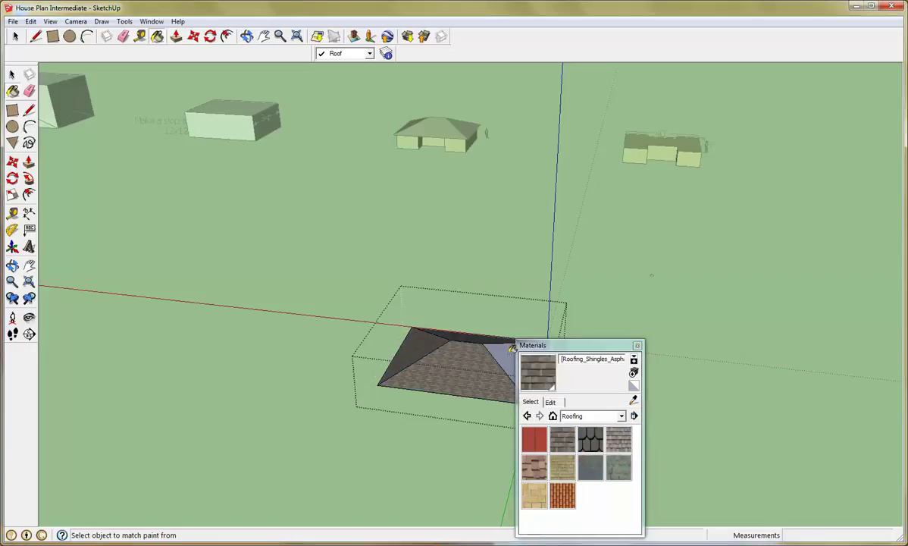
left_click(508, 352)
key("space")
left_click(659, 320)
mouse_move(659, 320)
middle_mouse_down()
mouse_move(615, 275)
mouse_move(535, 262)
middle_mouse_up()
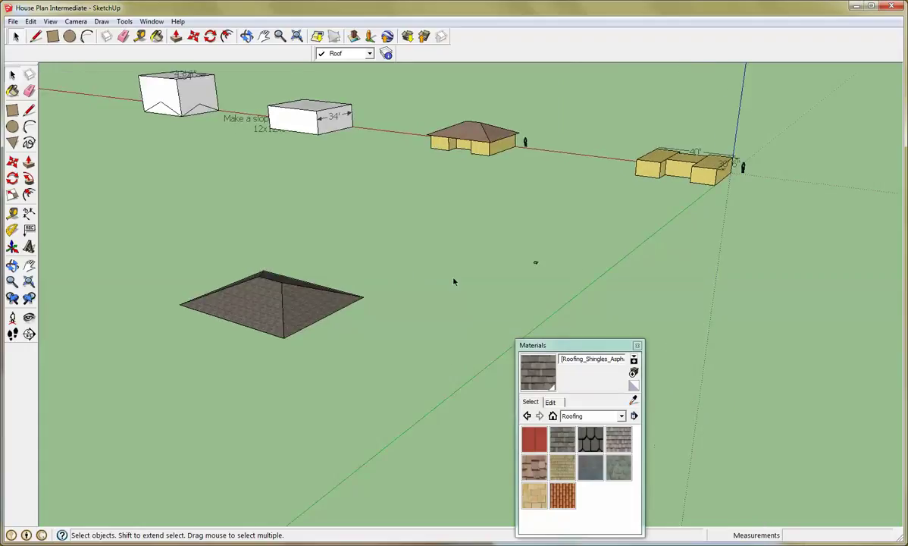
left_click(637, 345)
Move the shingled roof by its base corner onto the top corner of the white box with the 34' dimension and inspect the fit
middle_click_drag(373, 310, 347, 301)
left_click(327, 300)
key("m")
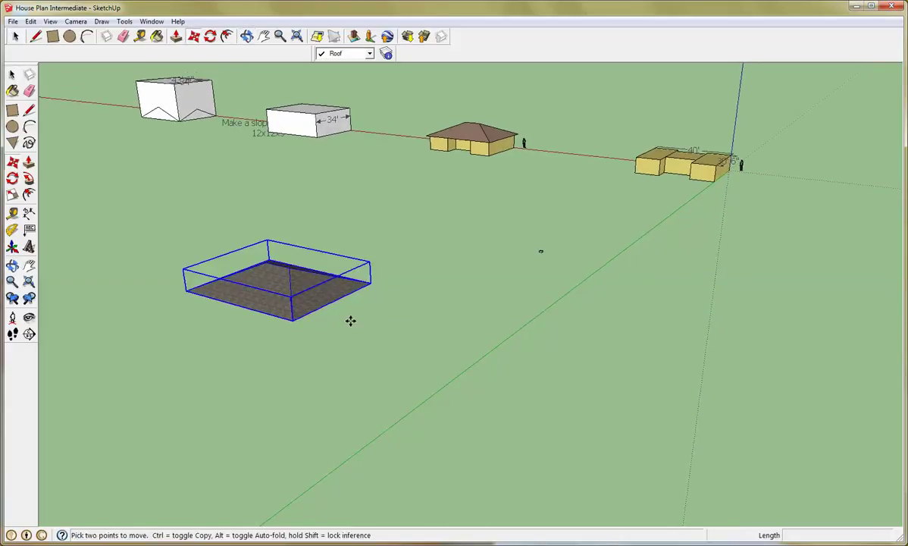
left_click(292, 318)
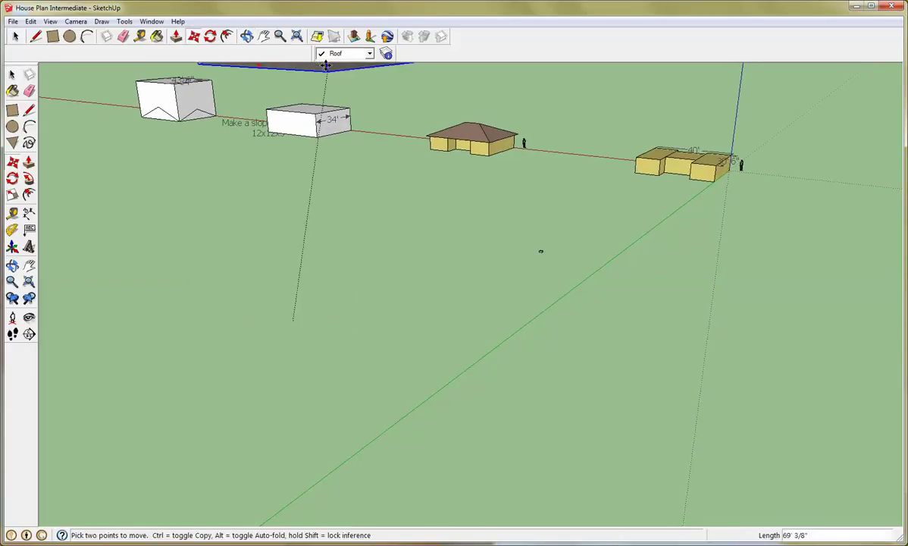
left_click(315, 108)
scroll(316, 108, "up", 3)
middle_click_drag(315, 110, 544, 202)
scroll(322, 128, "up", 4)
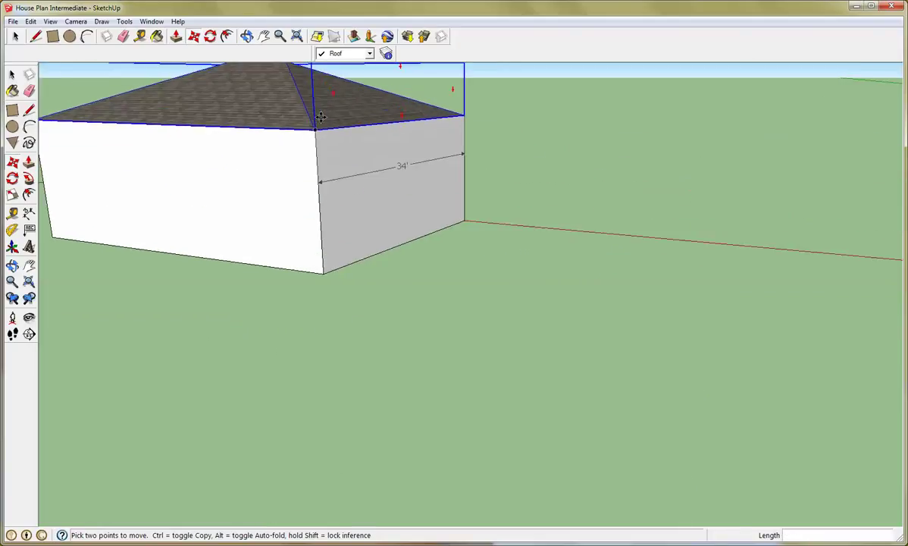
scroll(321, 117, "up", 2)
scroll(545, 201, "down", 5)
middle_click_drag(604, 210, 363, 235)
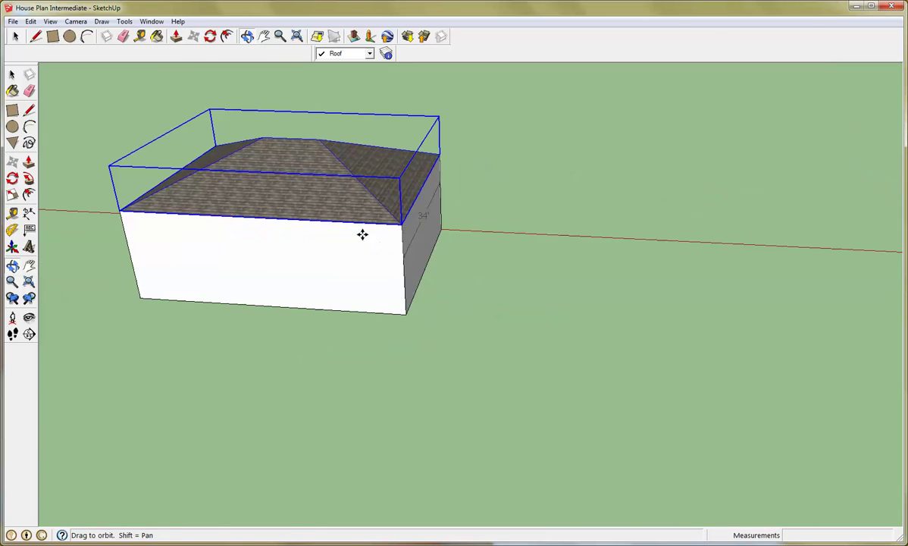
Move the shingled roof by its base corner from the white box onto the top corner of the yellow house without a roof
left_click(401, 225)
scroll(409, 246, "down", 6)
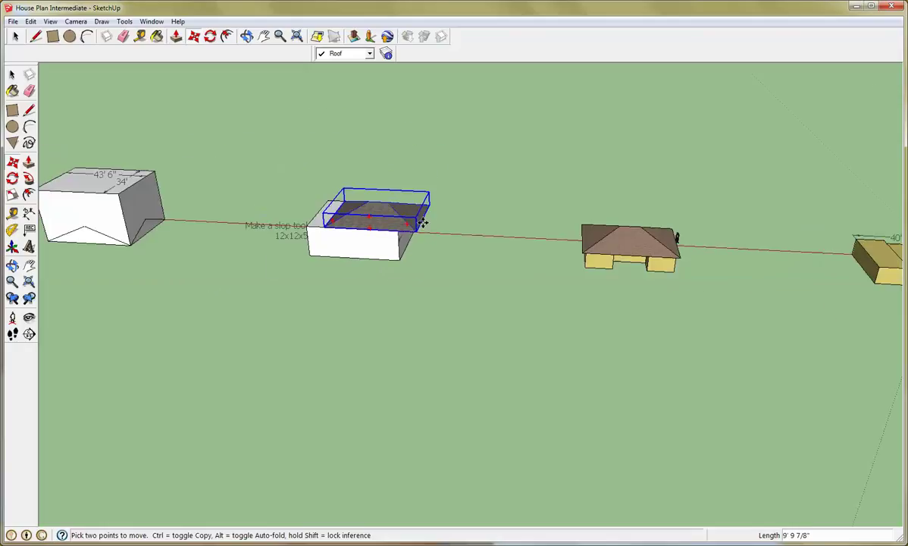
middle_click_drag(774, 245, 686, 241)
scroll(754, 250, "up", 6)
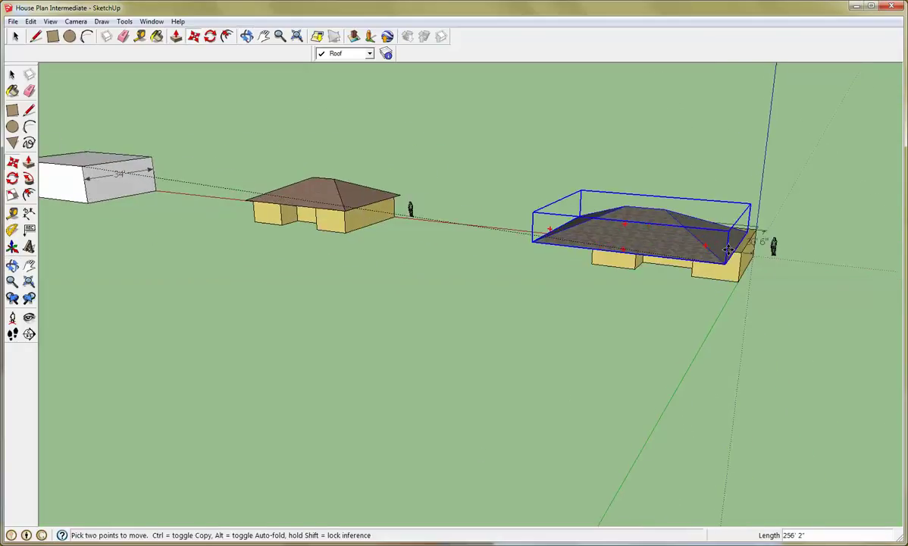
scroll(762, 244, "up", 1)
left_click(748, 258)
Move the roof 21" outward along the green axis from the house's top corner to form the overhang
middle_click_drag(773, 264, 730, 255)
mouse_move(523, 241)
middle_mouse_down()
mouse_move(633, 207)
mouse_move(543, 178)
mouse_move(593, 193)
mouse_move(719, 171)
middle_mouse_up()
scroll(561, 190, "up", 2)
mouse_move(467, 204)
middle_mouse_down()
mouse_move(574, 187)
mouse_move(389, 211)
mouse_move(563, 222)
mouse_move(188, 265)
middle_mouse_up()
scroll(197, 250, "up", 3)
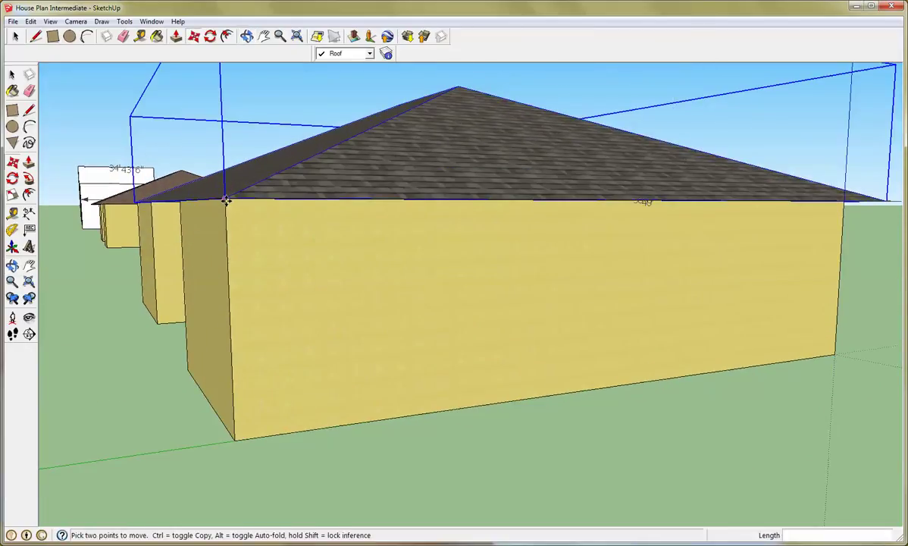
left_click(225, 199)
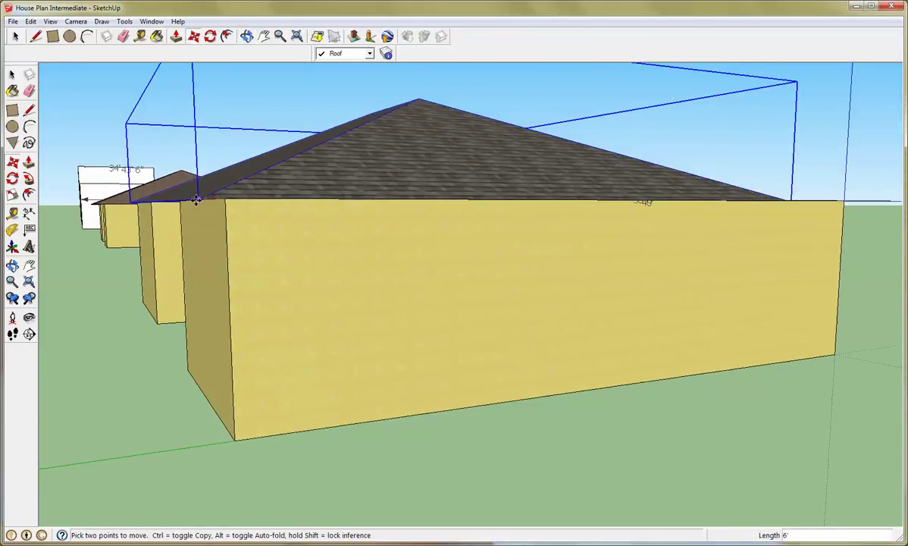
middle_click_drag(274, 204, 269, 245)
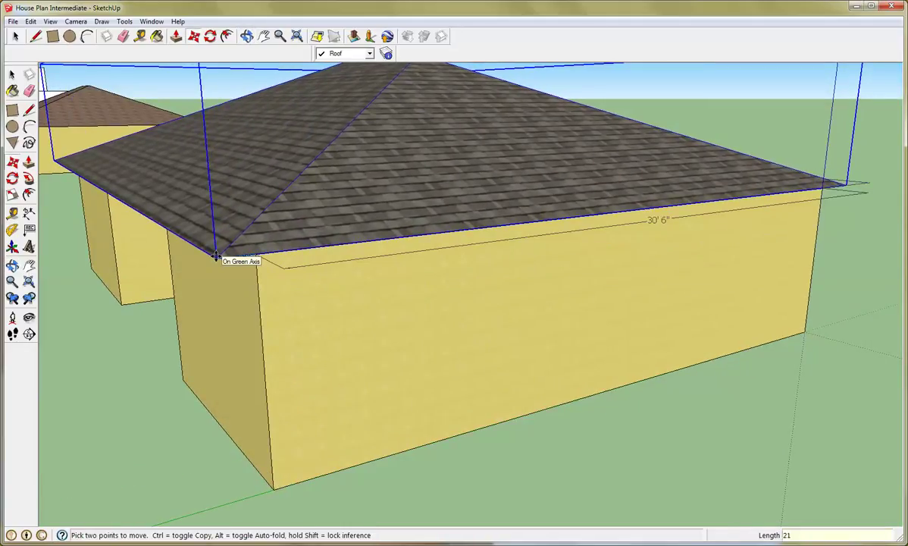
Move the roof outward along the red axis so that it overhangs the house's end wall
middle_click_drag(369, 256, 131, 227)
middle_click_drag(698, 241, 507, 131)
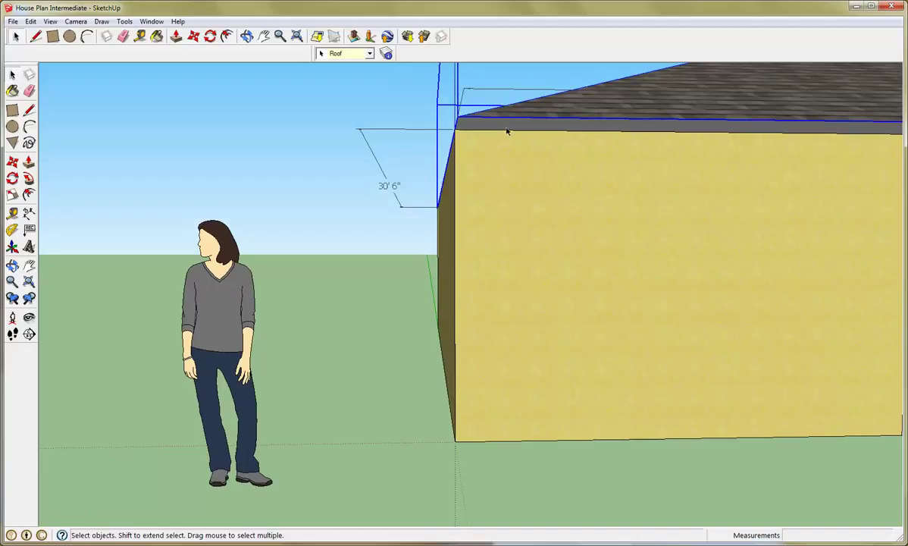
key("m")
left_click(510, 134)
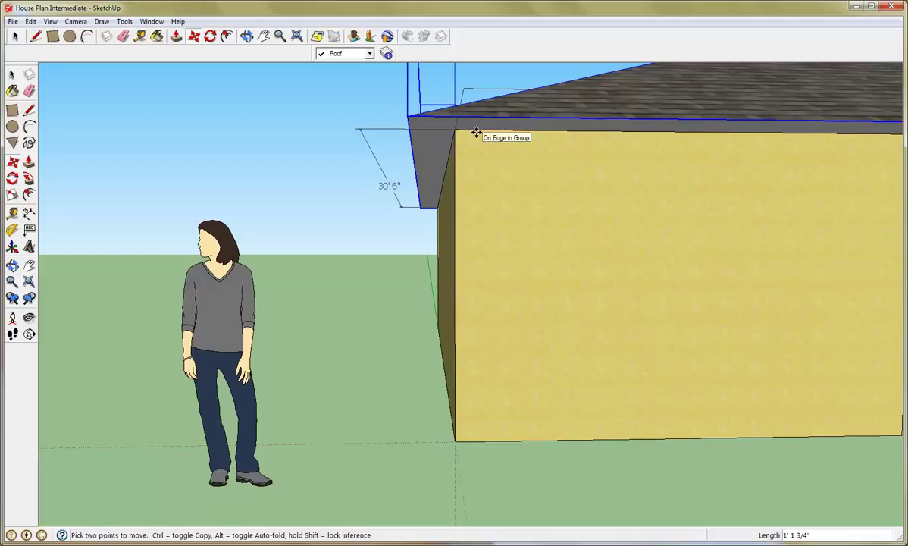
type("1")
key("space")
Examine the roof overhang along the walls and corners on all sides of the house
scroll(553, 235, "down", 2)
middle_click_drag(552, 233, 750, 145)
middle_click_drag(367, 241, 677, 187)
scroll(551, 223, "down", 2)
middle_click_drag(201, 184, 586, 264)
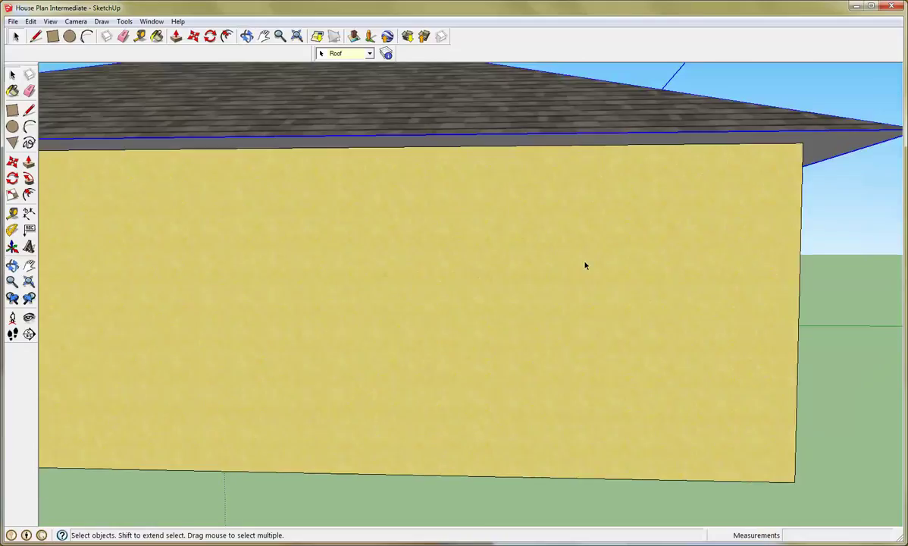
scroll(586, 264, "down", 2)
middle_click_drag(393, 268, 711, 309)
scroll(441, 253, "down", 5)
middle_click_drag(440, 253, 519, 289)
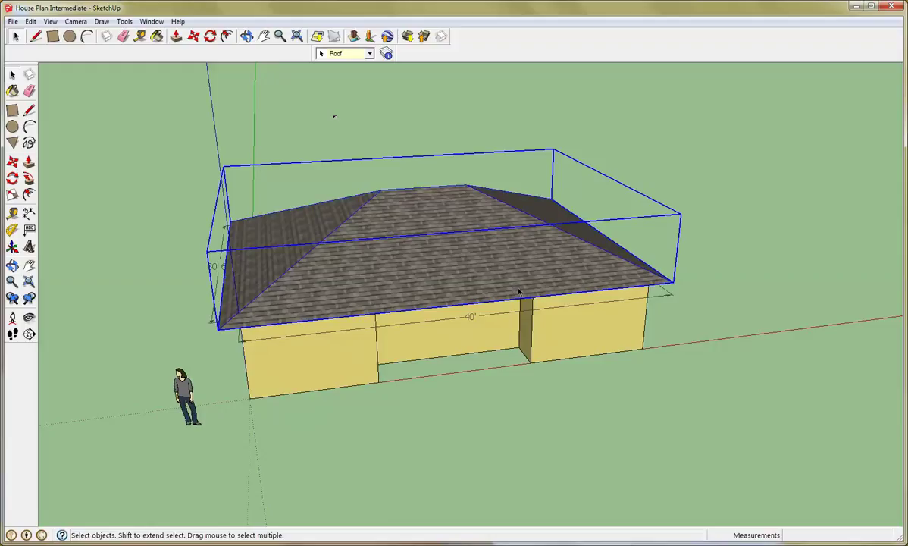
Dimension the roof's ridge above the roof and its long front eave below the roof edge
left_click(29, 213)
left_click(383, 193)
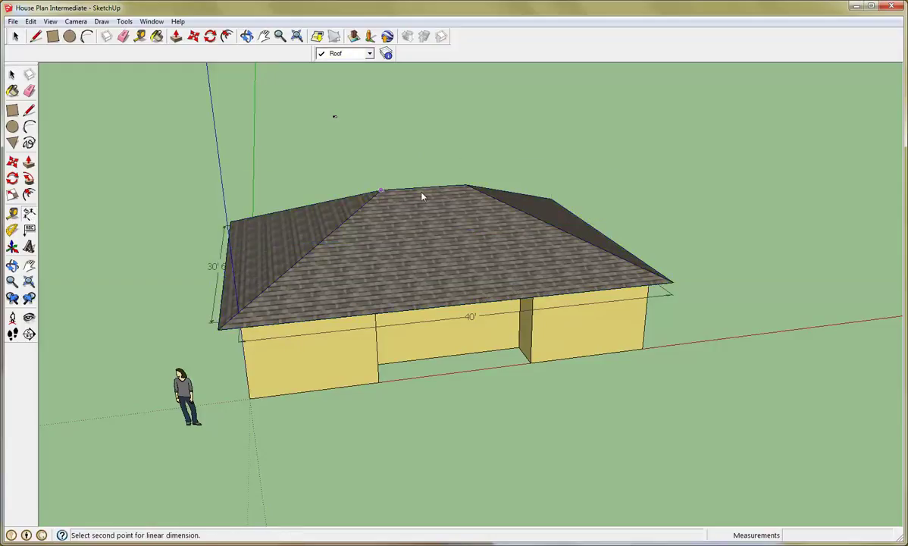
left_click(466, 187)
left_click(465, 170)
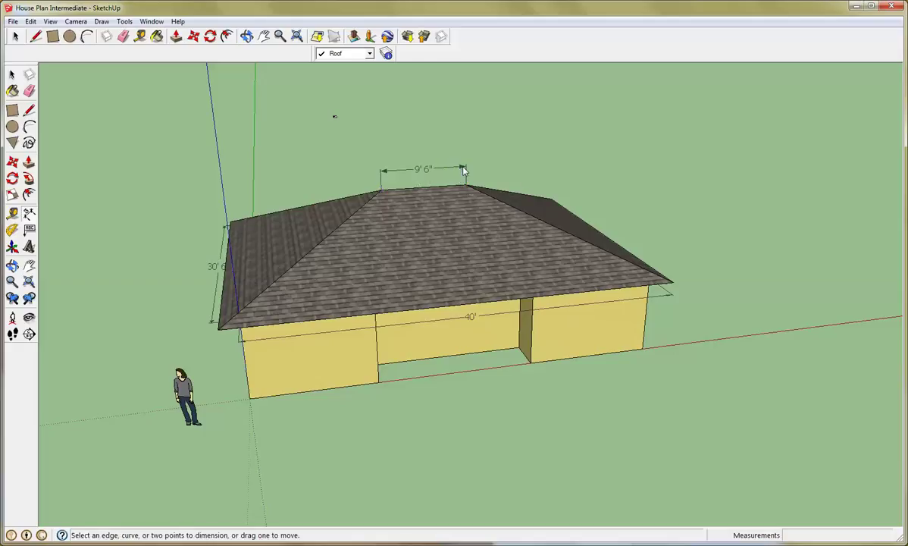
left_click(218, 331)
left_click(672, 284)
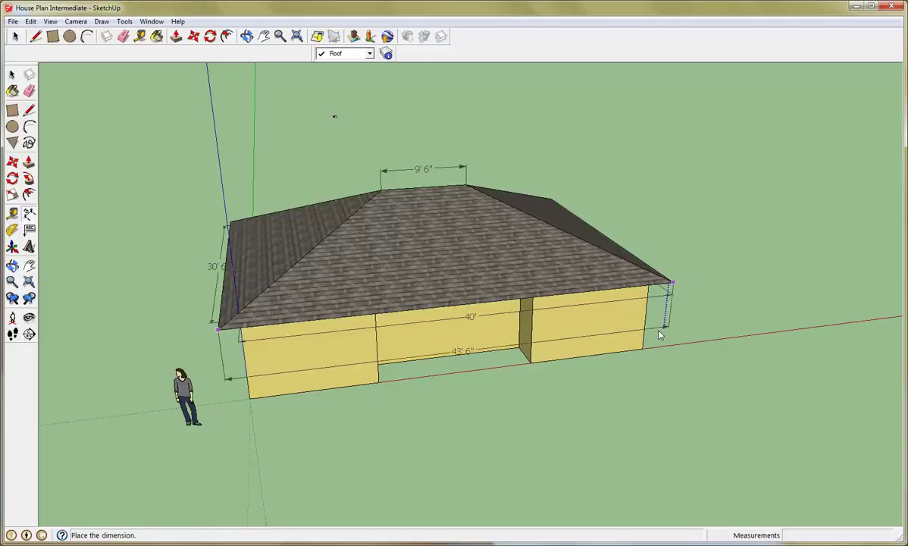
left_click(663, 334)
Delete the house's side wall dimension and dimension the roof's short side eave, placing it below the roof edge
key("space")
middle_click_drag(369, 349, 201, 323)
key("Delete")
left_click(28, 212)
left_click(119, 274)
left_click(341, 309)
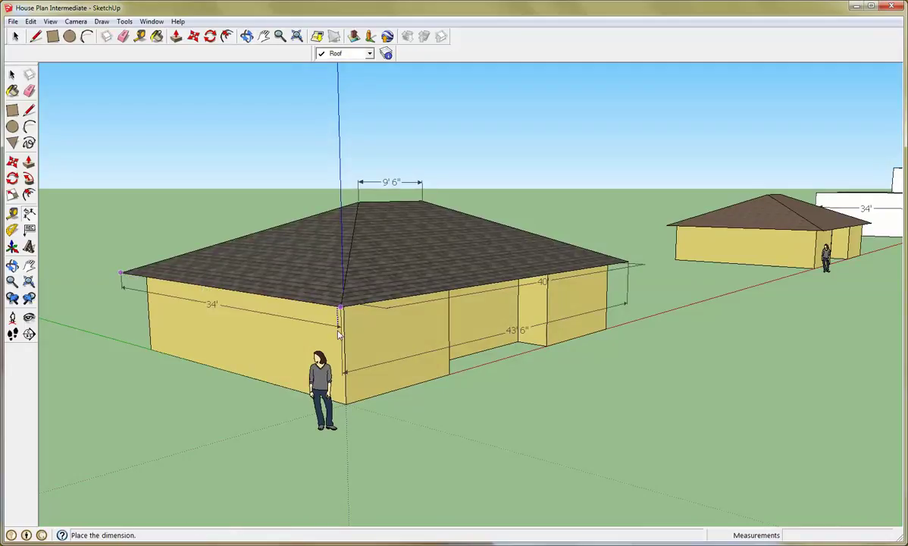
left_click(326, 332)
key("space")
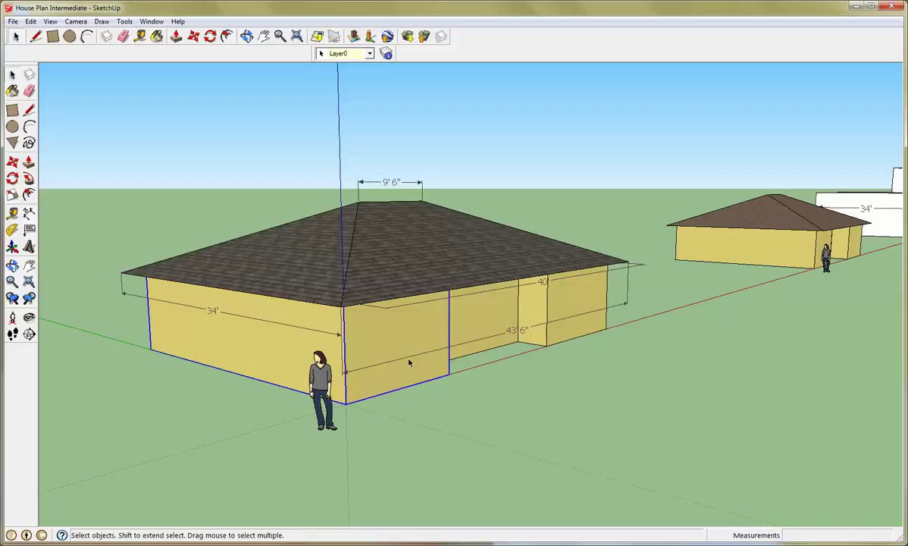
Move the long front eave dimension up closer to the roof edge and delete the house's front wall dimension
left_click(409, 358)
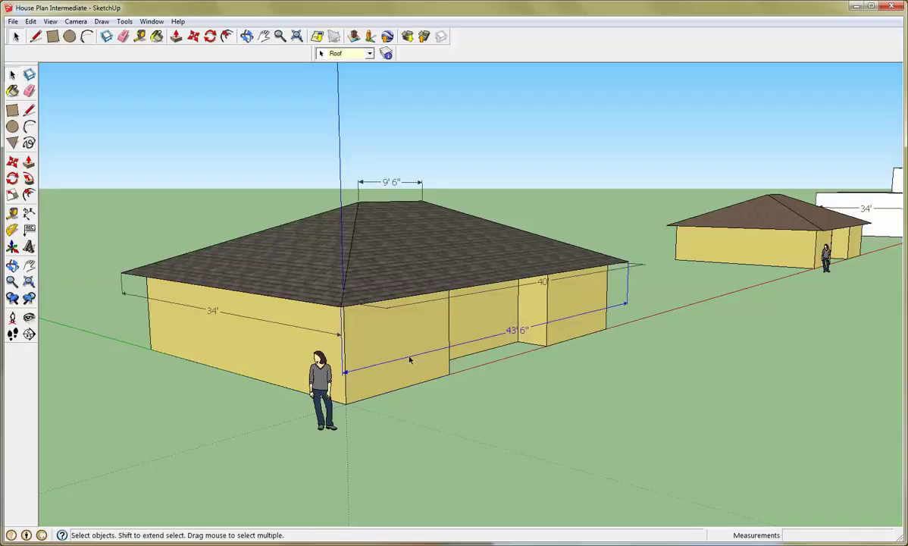
key("m")
left_click(409, 358)
left_click(410, 326)
key("space")
key("Delete")
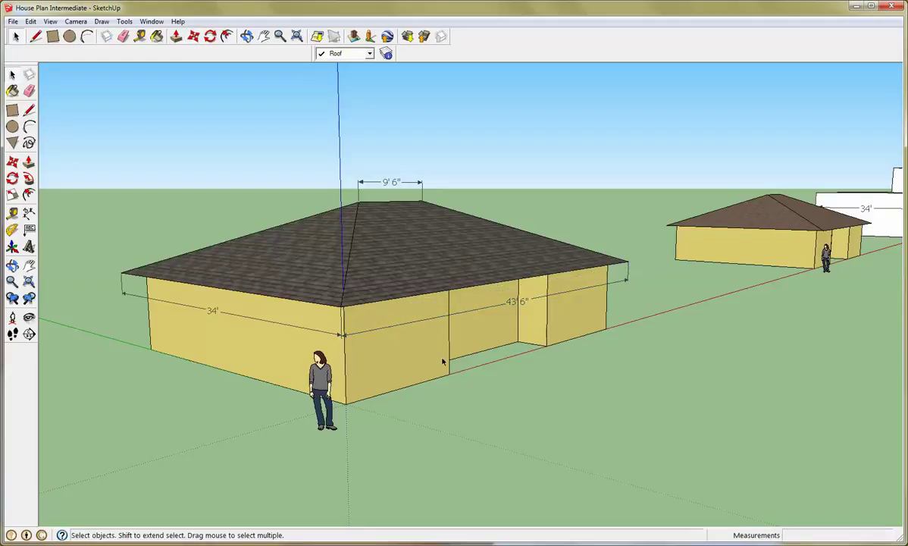
middle_click_drag(554, 409, 537, 413)
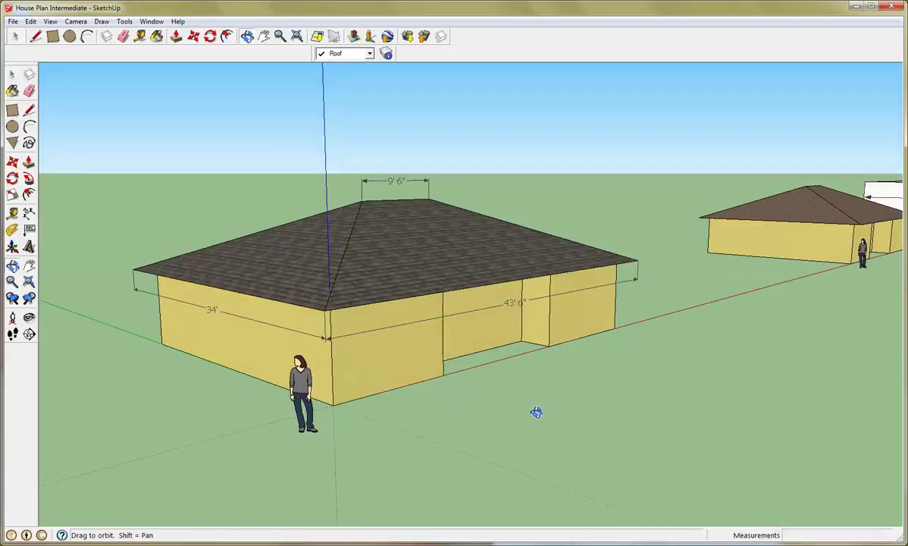